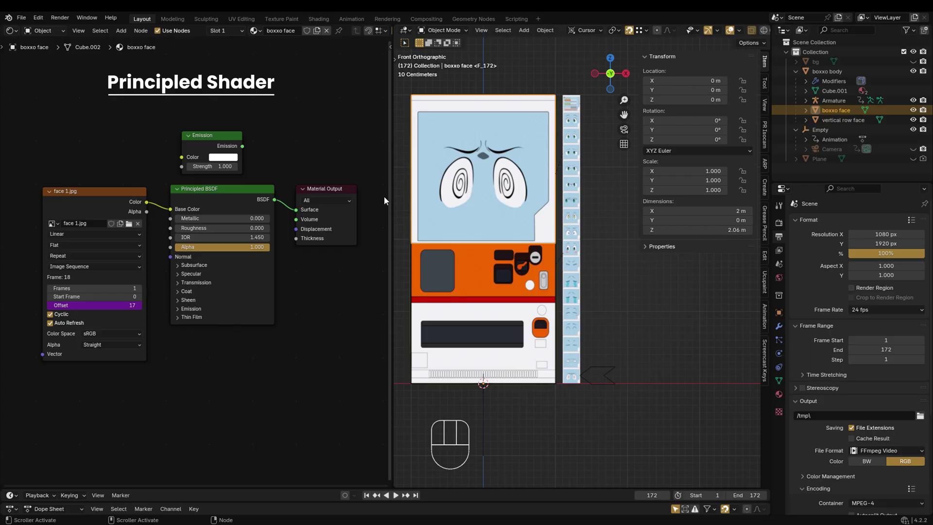
# Step: Replace the face texture's image sequence with the transparent images face 2.png through face 18.png
pyautogui.click(129, 224)
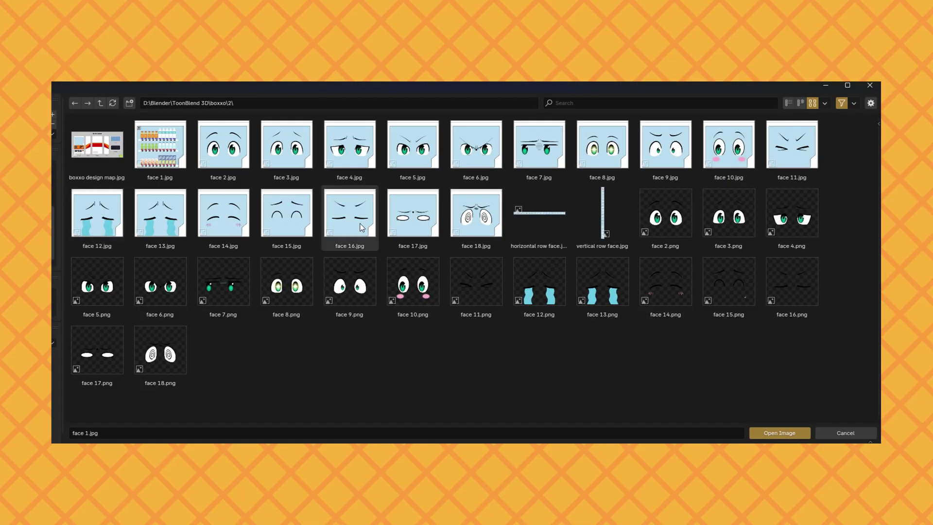
pyautogui.click(666, 214)
pyautogui.keyDown('shift'); pyautogui.click(160, 354); pyautogui.keyUp('shift')
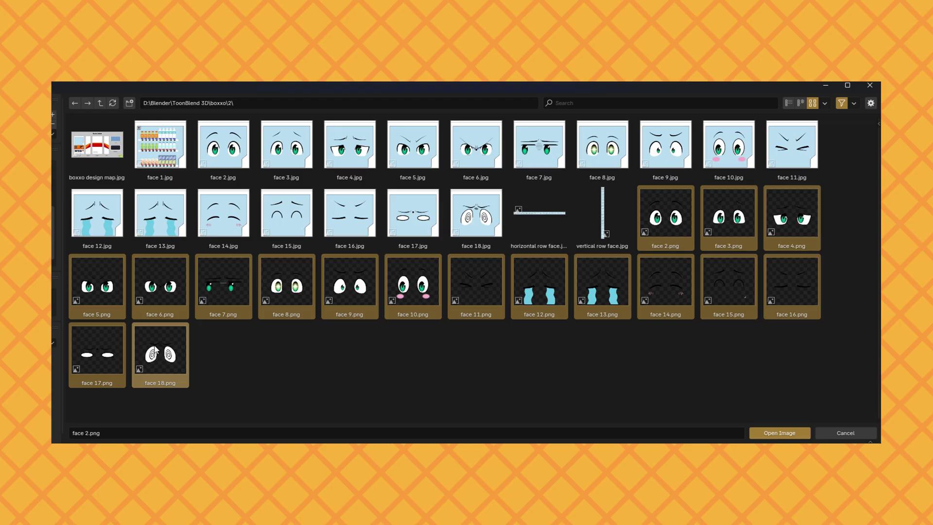
pyautogui.click(773, 433)
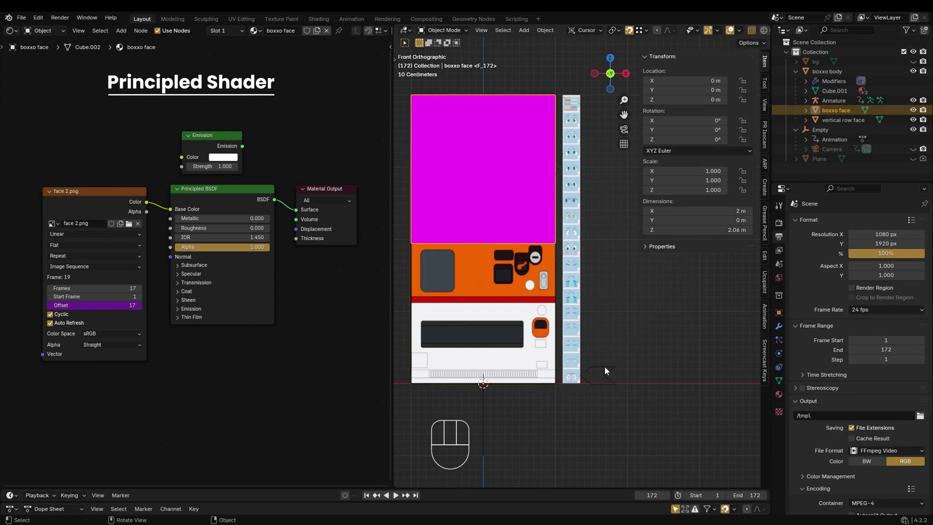
# Step: Set the image sequence's frame count to 1 and link the texture's Alpha output to the Principled BSDF's Alpha input
pyautogui.click(93, 288)
pyautogui.write('1')
pyautogui.press('Return')
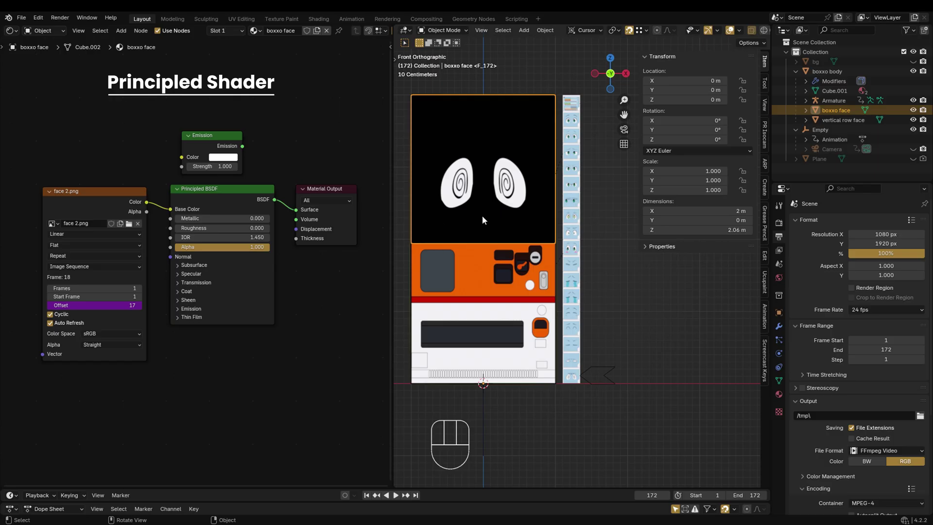
pyautogui.moveTo(146, 211); pyautogui.dragTo(174, 248)
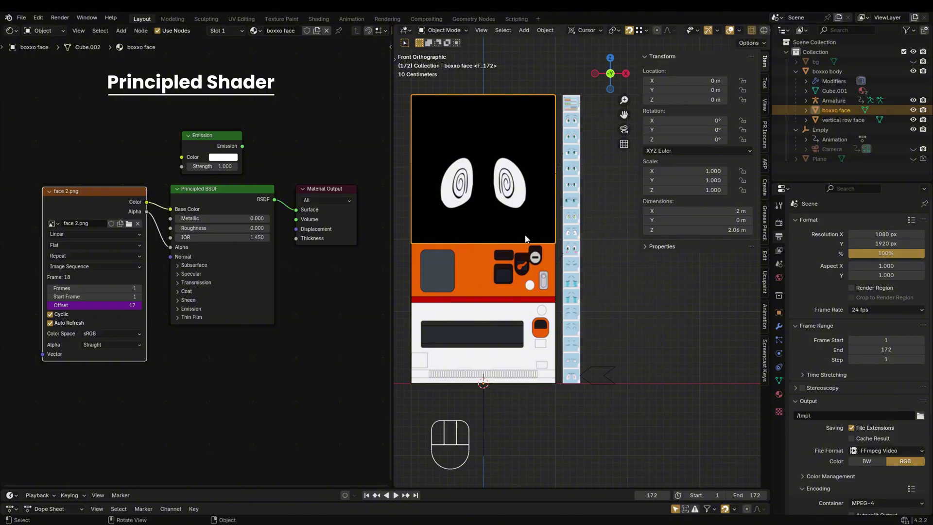
# Step: Check the face plane's transparency by moving it out to Y -0.67 m, and return it to Y 0 m
pyautogui.moveTo(519, 229); pyautogui.dragTo(551, 203, button='middle')
pyautogui.moveTo(710, 90); pyautogui.dragTo(672, 90)
pyautogui.moveTo(567, 192)
pyautogui.mouseDown(button='middle')
pyautogui.moveTo(520, 194)
pyautogui.moveTo(579, 200)
pyautogui.mouseUp(button='middle')
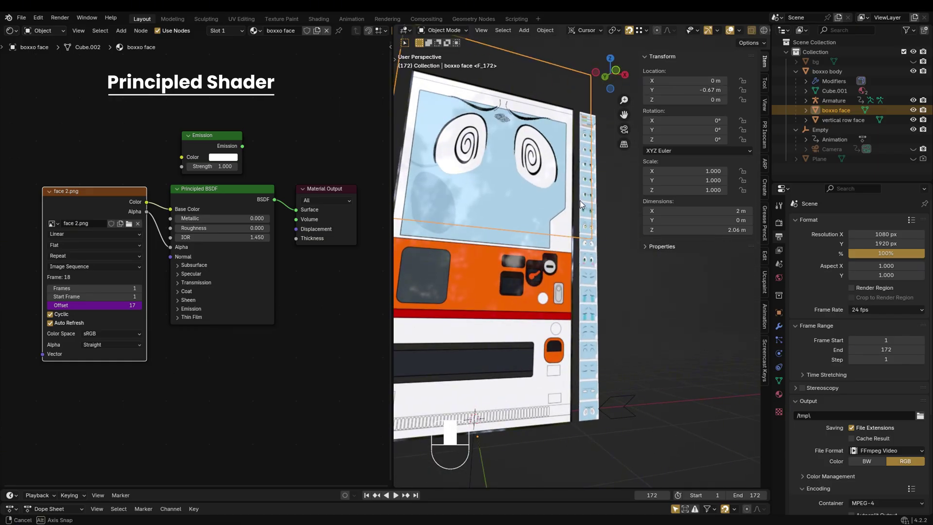
pyautogui.moveTo(573, 287); pyautogui.dragTo(532, 272, button='middle')
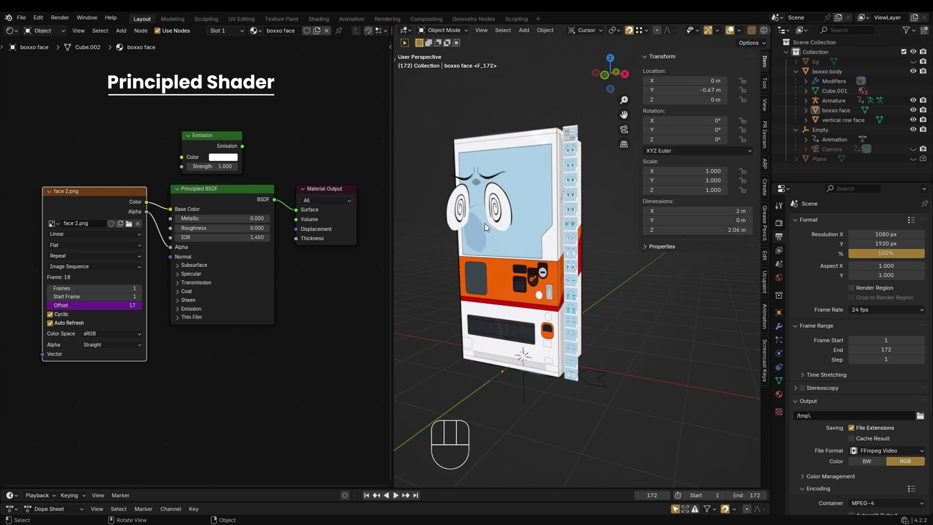
pyautogui.moveTo(485, 224); pyautogui.dragTo(530, 204, button='middle')
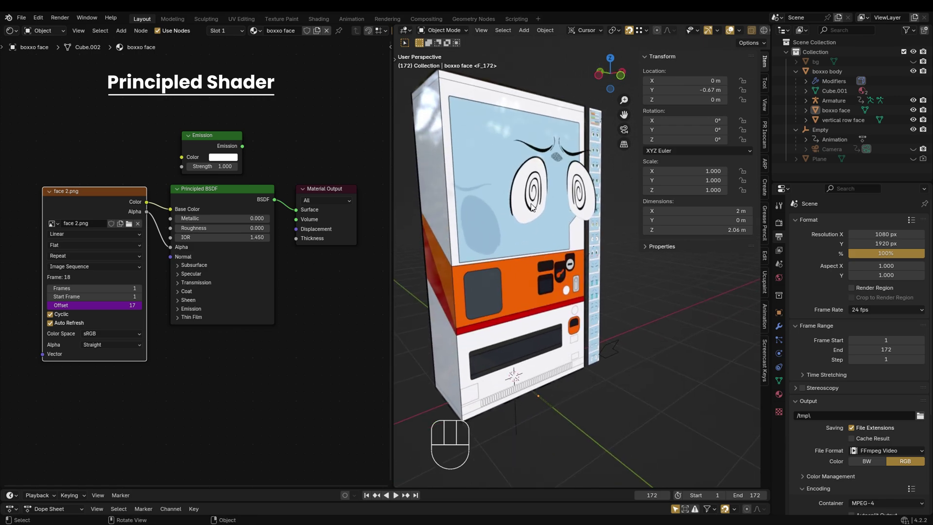
pyautogui.click(531, 208)
pyautogui.click(700, 91)
pyautogui.write('0')
pyautogui.press('Return')
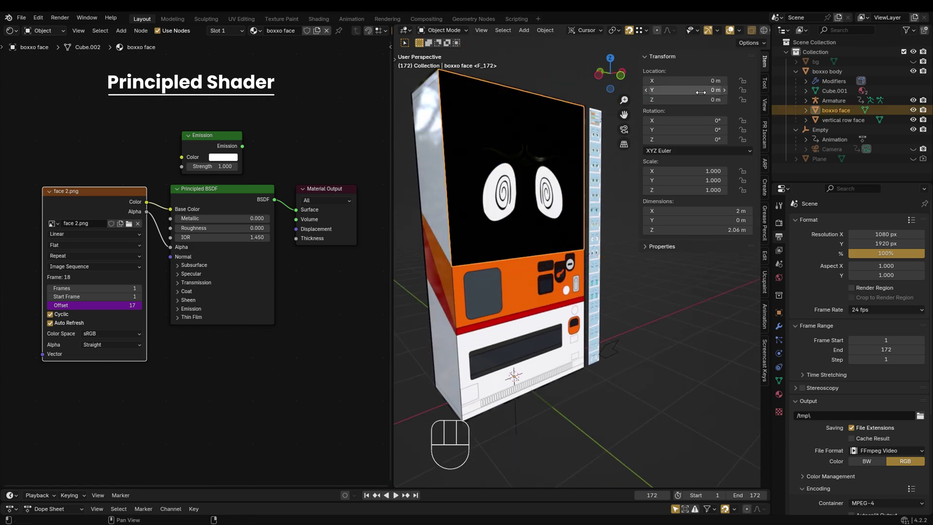
# Step: Offset the face plane slightly in front of the vending machine by setting its Y location to -0.001 m
pyautogui.click(701, 91)
pyautogui.press('BackSpace')
pyautogui.write('-')
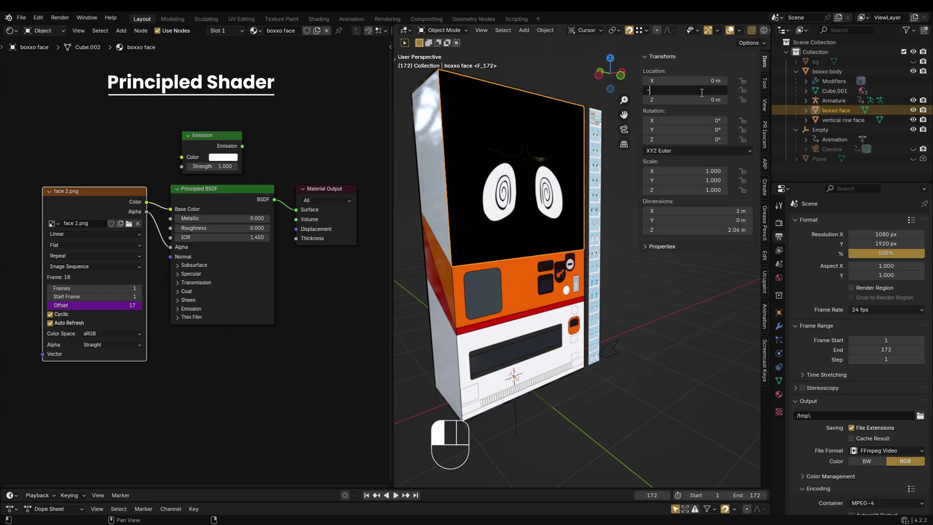
pyautogui.write('.001')
pyautogui.press('Return')
pyautogui.moveTo(481, 268)
pyautogui.mouseDown(button='middle')
pyautogui.moveTo(550, 272)
pyautogui.moveTo(409, 283)
pyautogui.moveTo(560, 317)
pyautogui.moveTo(558, 302)
pyautogui.moveTo(484, 281)
pyautogui.mouseUp(button='middle')
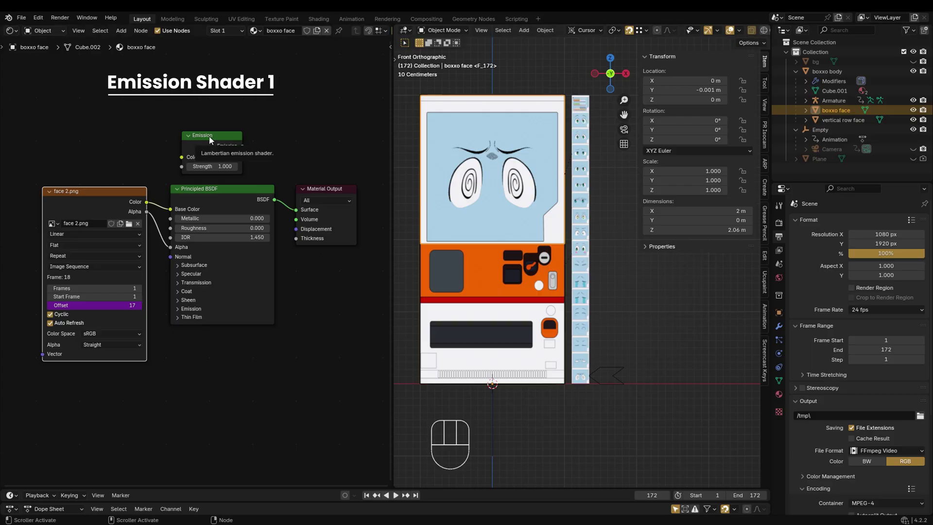
# Step: Reroute the face texture's Color link from Base Color to the Principled BSDF's Emission Color input
pyautogui.click(228, 309)
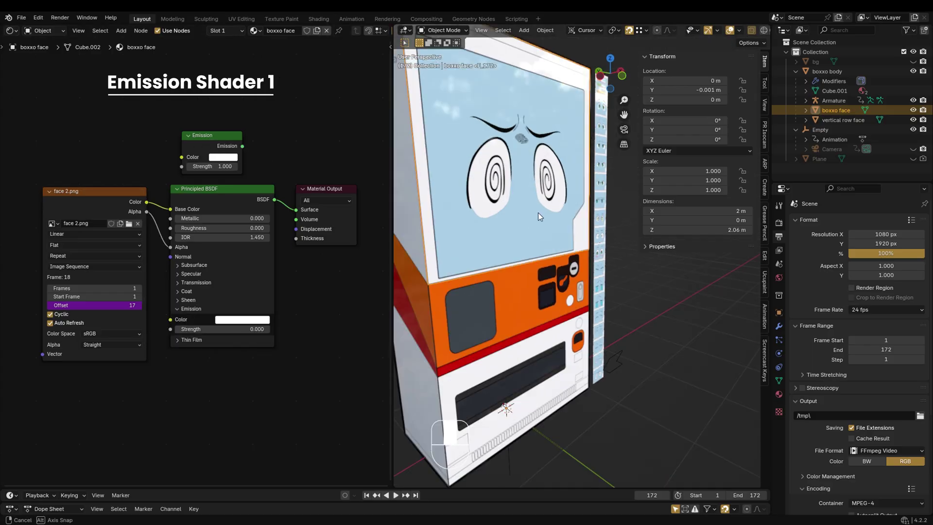
pyautogui.moveTo(539, 215); pyautogui.dragTo(492, 134, button='middle')
pyautogui.scroll(3, 492, 133)
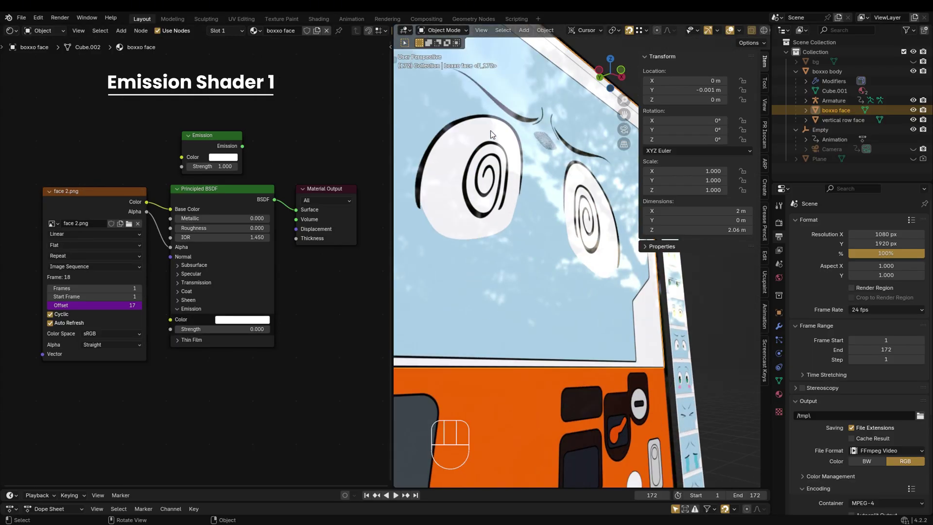
pyautogui.moveTo(170, 209); pyautogui.dragTo(162, 225)
pyautogui.moveTo(154, 293); pyautogui.dragTo(163, 319)
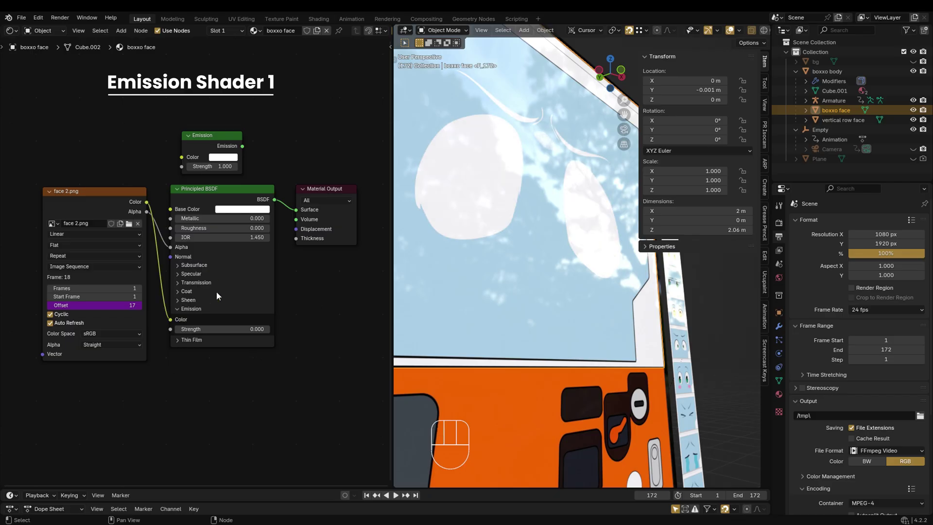
# Step: Set the Principled BSDF's emission strength to 1 and its base color to black
pyautogui.doubleClick(223, 329)
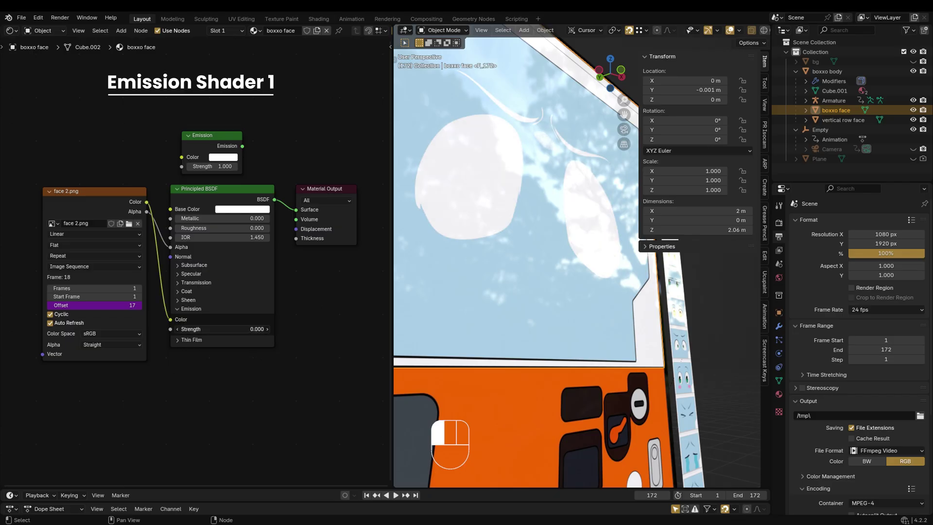
pyautogui.write('1')
pyautogui.press('Return')
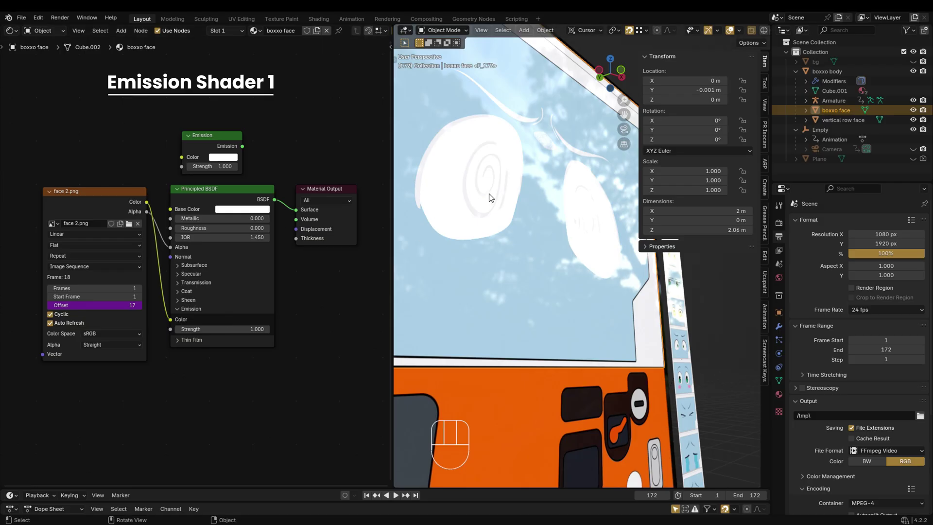
pyautogui.click(268, 210)
pyautogui.moveTo(291, 100)
pyautogui.mouseDown()
pyautogui.moveTo(234, 124)
pyautogui.moveTo(270, 138)
pyautogui.moveTo(280, 78)
pyautogui.moveTo(303, 119)
pyautogui.moveTo(303, 146)
pyautogui.mouseUp()
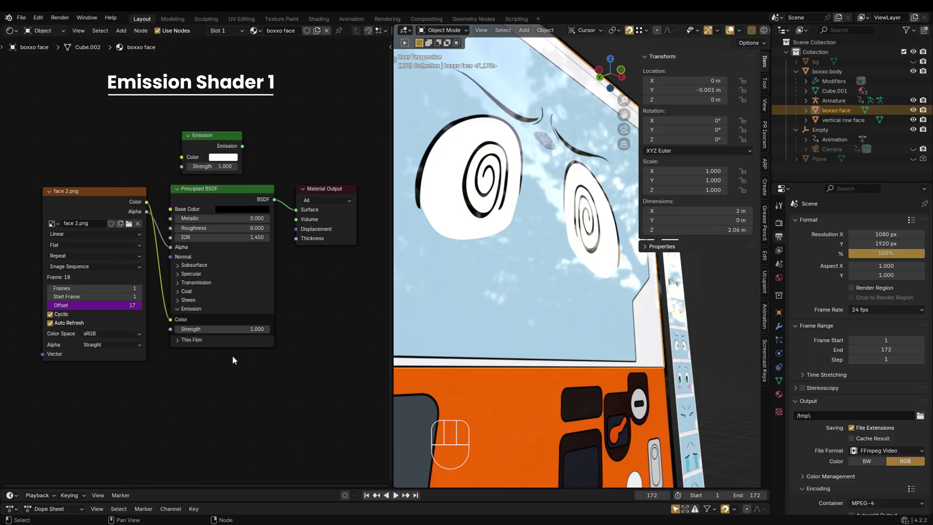
# Step: Duplicate the face 2.png texture node for the Emission setup and place a Transparent BSDF below the Emission node
pyautogui.hotkey('shift', 'd')
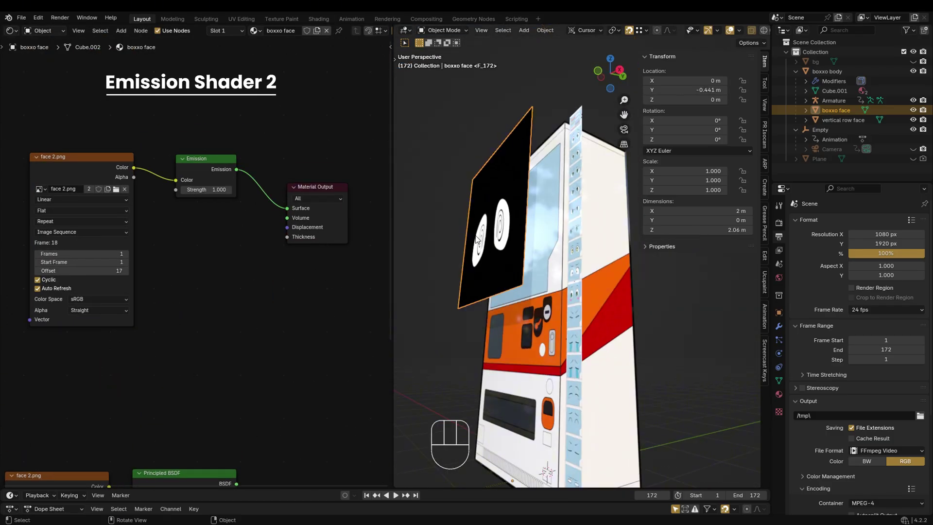
pyautogui.hotkey('shift', 'a')
pyautogui.press('Return')
pyautogui.click(191, 233)
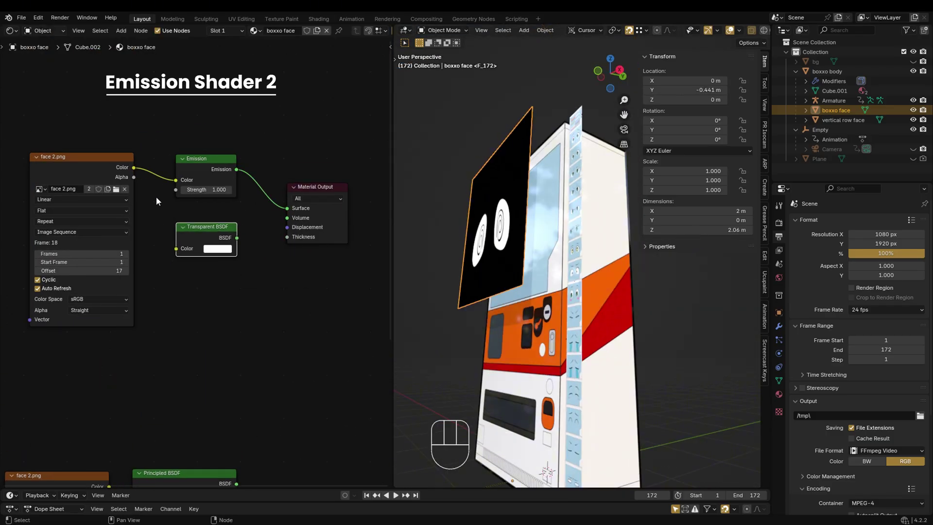
# Step: Add a Mix Shader node and space out the Emission, Transparent BSDF and Material Output nodes around it
pyautogui.hotkey('shift', 'a')
pyautogui.click(167, 199)
pyautogui.click(189, 225)
pyautogui.click(246, 231)
pyautogui.moveTo(210, 228); pyautogui.dragTo(195, 249)
pyautogui.moveTo(198, 161); pyautogui.dragTo(179, 166)
pyautogui.moveTo(303, 190); pyautogui.dragTo(334, 163)
pyautogui.moveTo(255, 235); pyautogui.dragTo(248, 216)
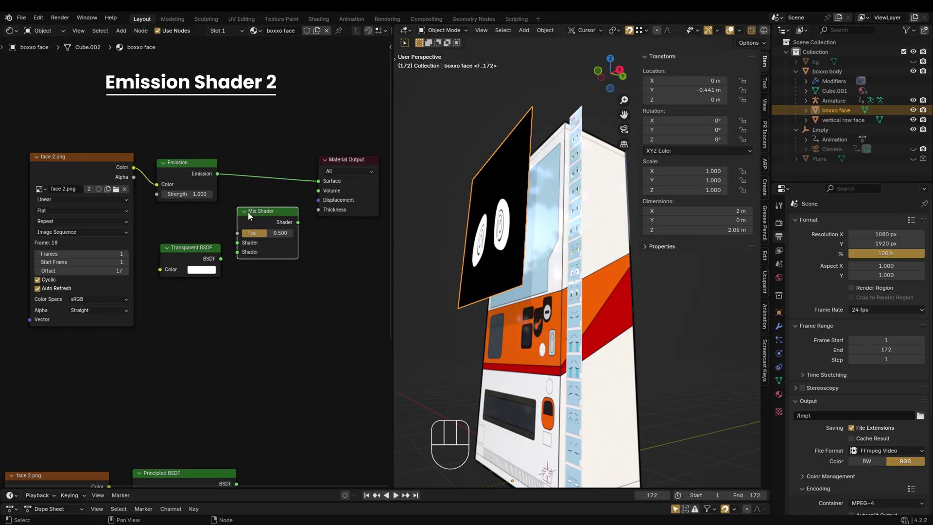
# Step: Mix the Transparent BSDF and Emission using the image's Alpha as the factor, and link the Mix Shader to the Material Output's Surface
pyautogui.moveTo(319, 182); pyautogui.dragTo(237, 251)
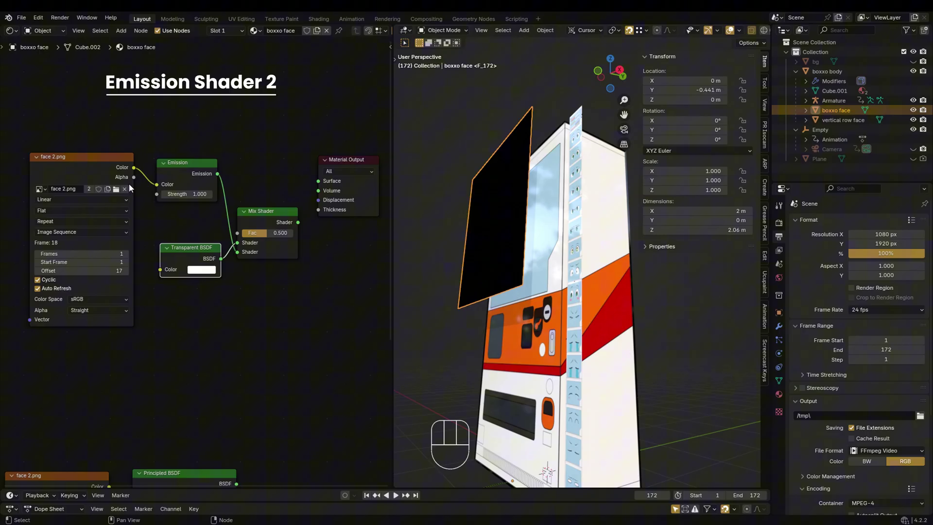
pyautogui.moveTo(134, 177); pyautogui.dragTo(238, 233)
pyautogui.moveTo(187, 163); pyautogui.dragTo(186, 146)
pyautogui.moveTo(337, 160); pyautogui.dragTo(337, 154)
pyautogui.moveTo(193, 249); pyautogui.dragTo(185, 249)
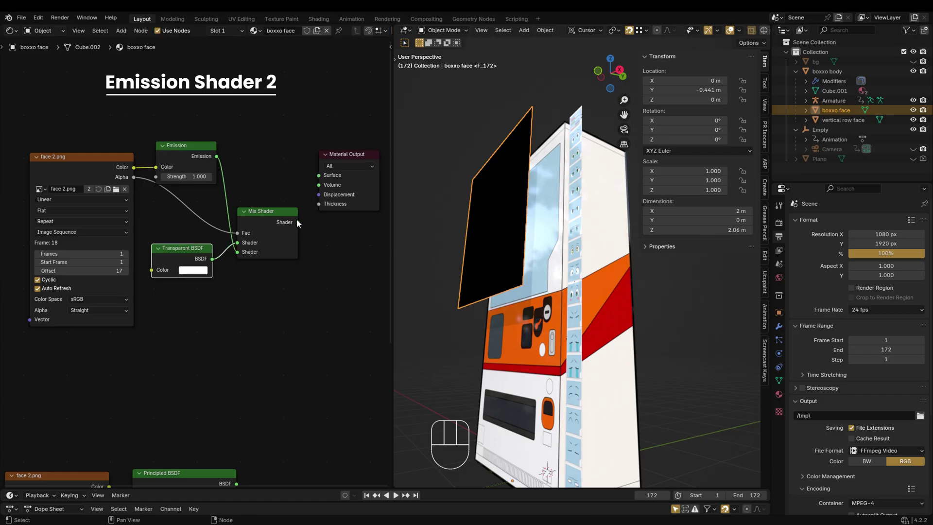
pyautogui.moveTo(298, 223); pyautogui.dragTo(318, 175)
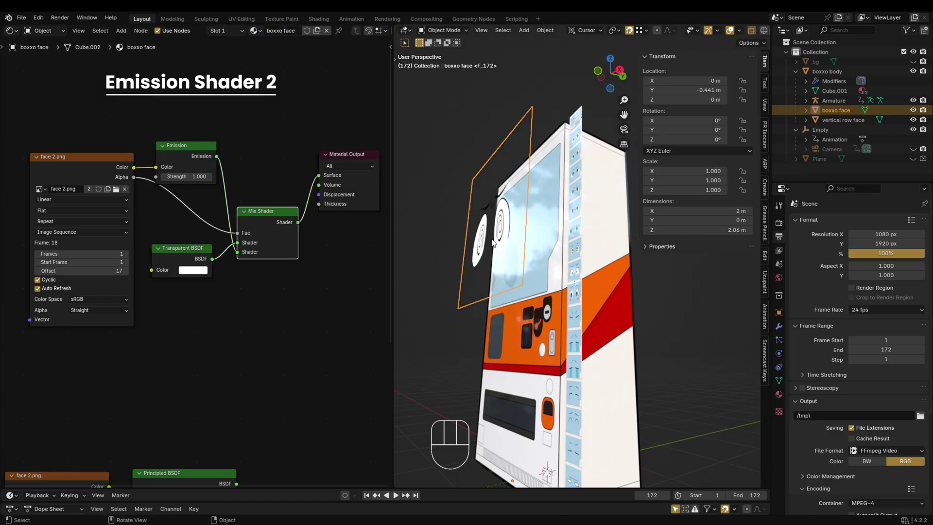
# Step: Test swapping the Mix Shader's two shader inputs and changing the Transparent BSDF's color brightness, then restore both
pyautogui.moveTo(494, 243); pyautogui.dragTo(467, 247, button='middle')
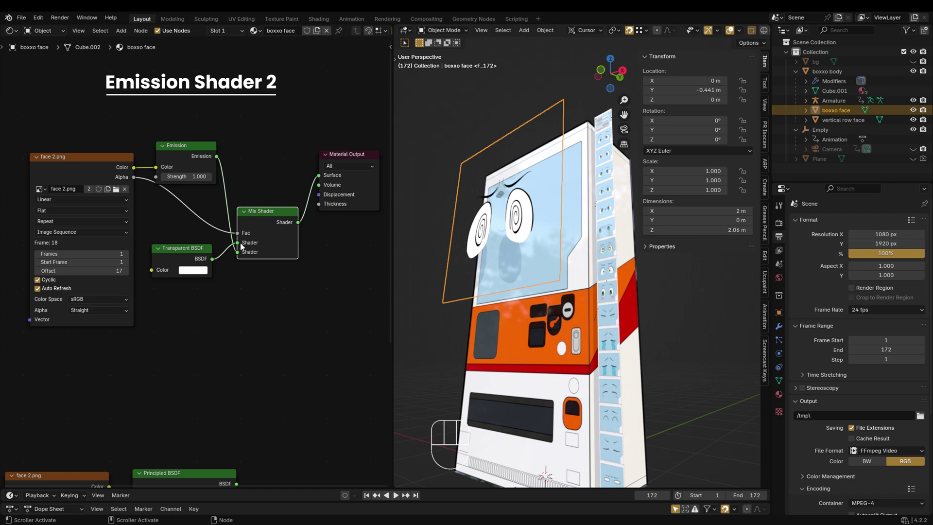
pyautogui.moveTo(239, 252); pyautogui.dragTo(239, 243)
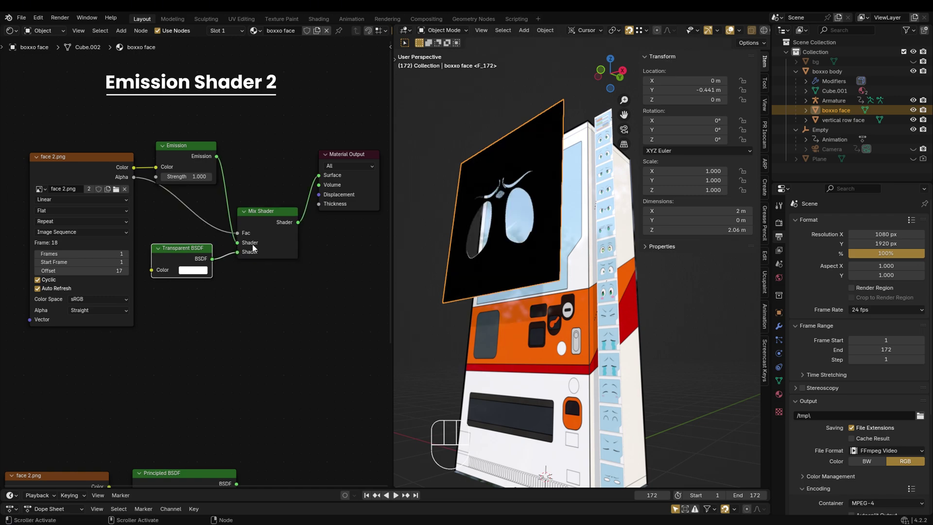
pyautogui.moveTo(482, 241); pyautogui.dragTo(516, 235, button='middle')
pyautogui.click(192, 269)
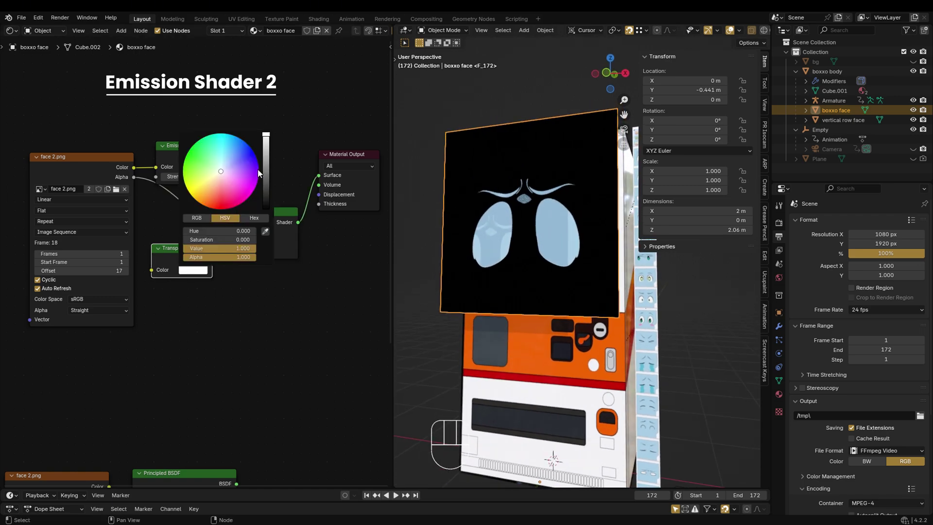
pyautogui.moveTo(266, 170); pyautogui.dragTo(267, 137)
pyautogui.click(193, 270)
pyautogui.moveTo(236, 251); pyautogui.dragTo(232, 243)
# Step: Bring the face plane back against the vending machine with a Y location of -0.001 m
pyautogui.click(686, 90)
pyautogui.write('0')
pyautogui.press('Return')
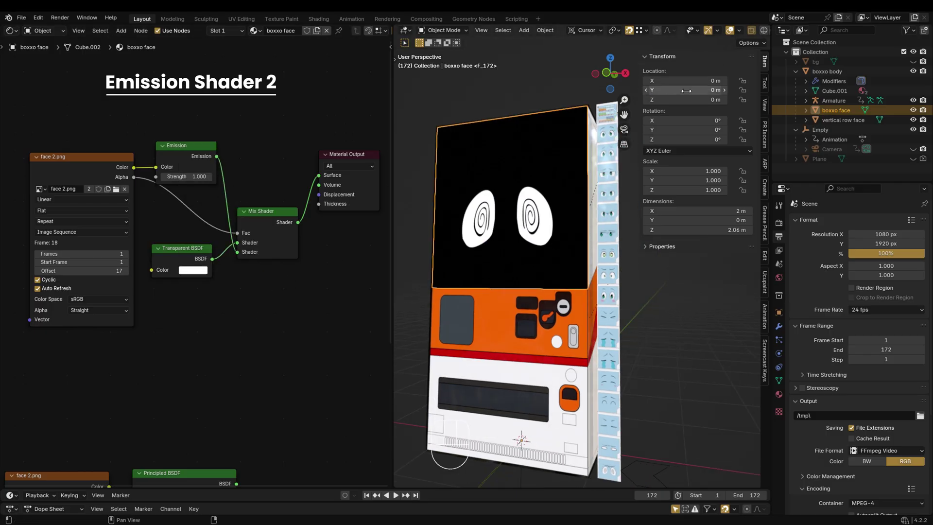
pyautogui.moveTo(686, 91); pyautogui.dragTo(673, 91)
pyautogui.click(690, 90)
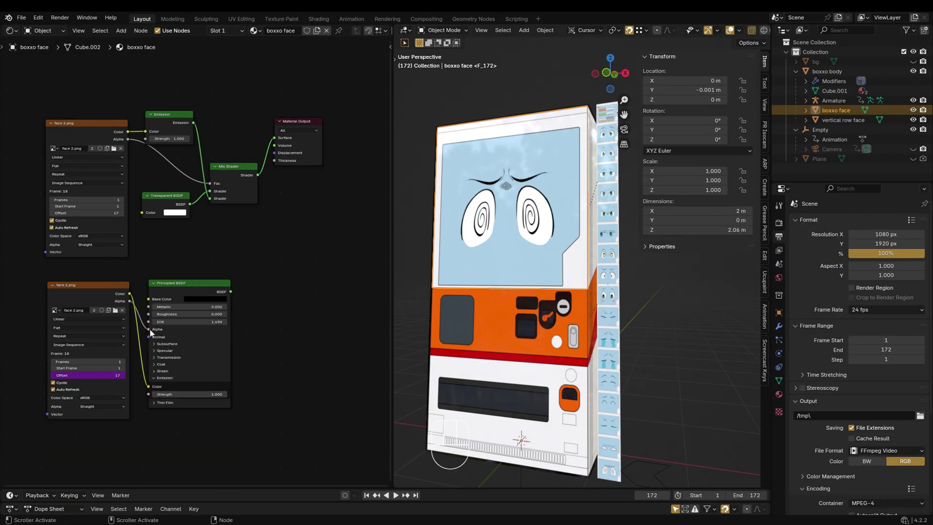
# Step: Duplicate the texture and Principled BSDF nodes as a third setup and link its BSDF output to the Material Output's Surface
pyautogui.hotkey('shift', 'd')
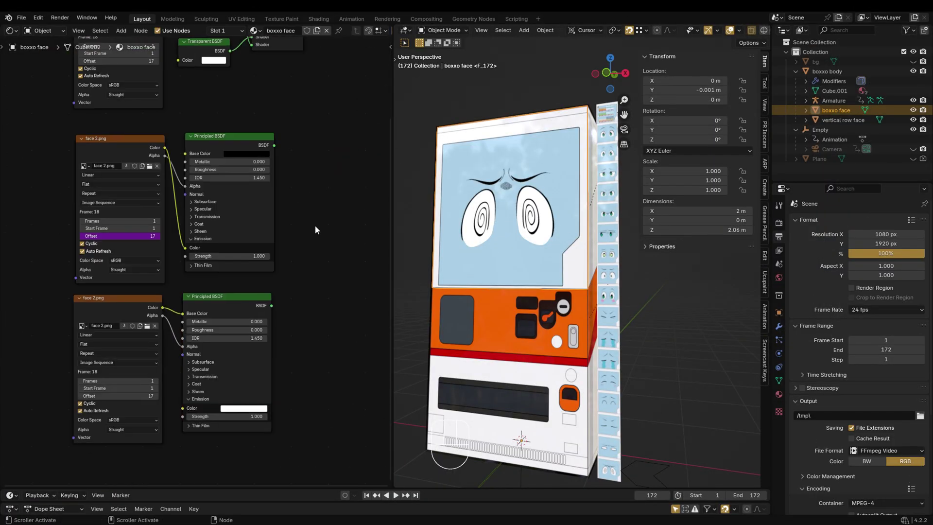
pyautogui.moveTo(198, 328); pyautogui.dragTo(312, 229)
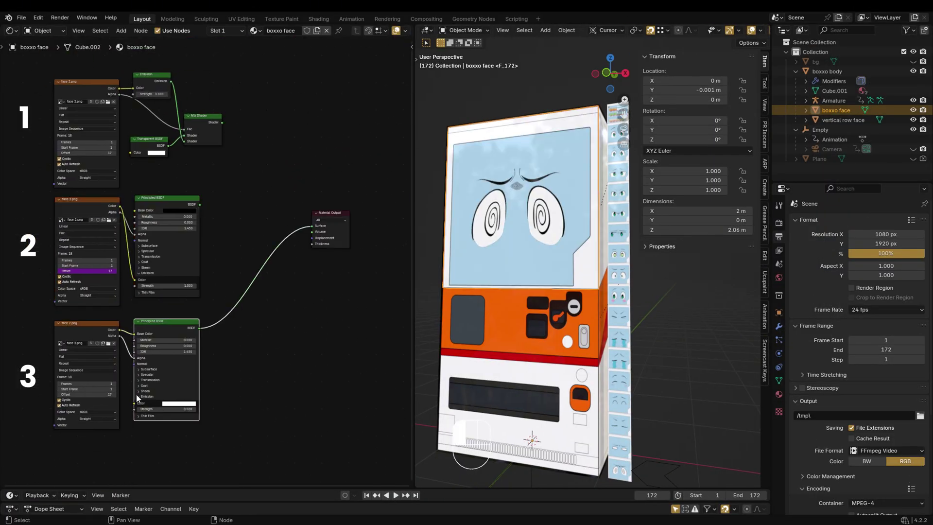
# Step: Place the 3D cursor beside the machine and import face 2.png to face 18.png there as mesh planes with Detect Image Sequences and the Principled shader
pyautogui.press('`')
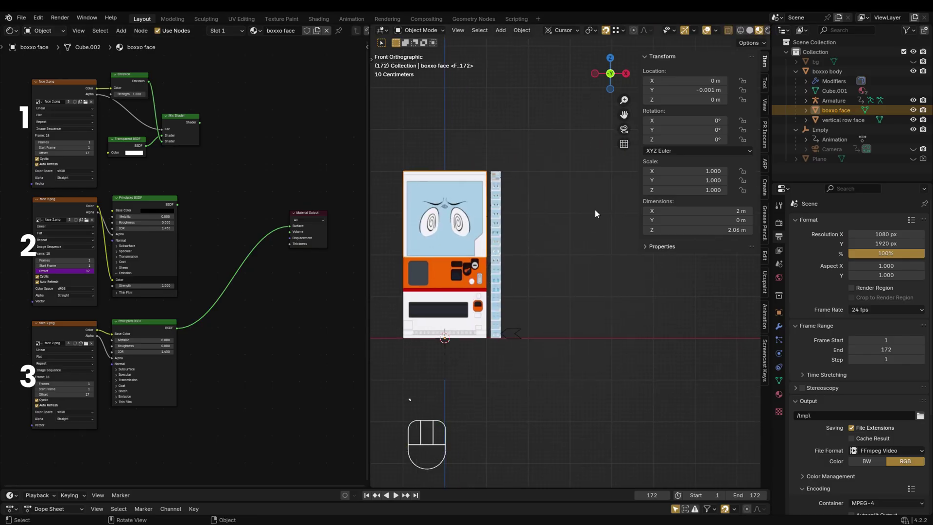
pyautogui.keyDown('shift'); pyautogui.rightClick(644, 185); pyautogui.keyUp('shift')
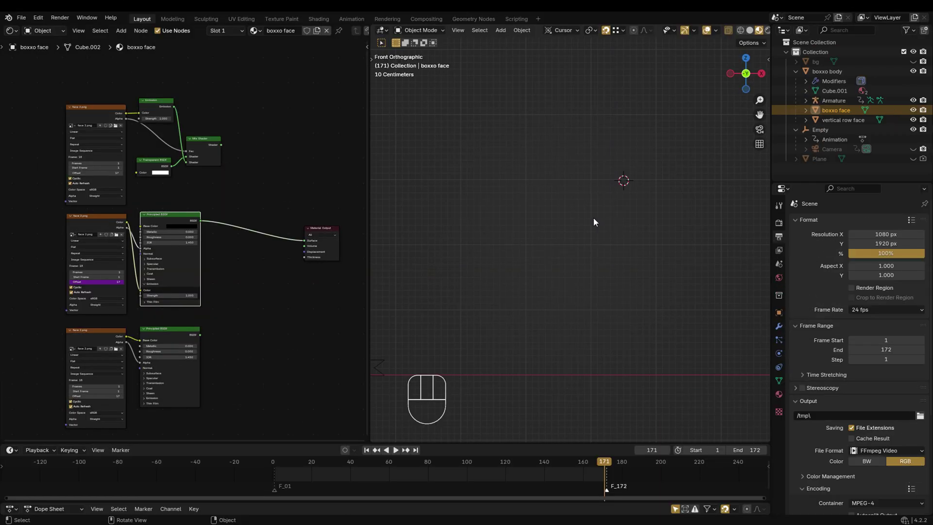
pyautogui.hotkey('shift', 'a')
pyautogui.moveTo(593, 218)
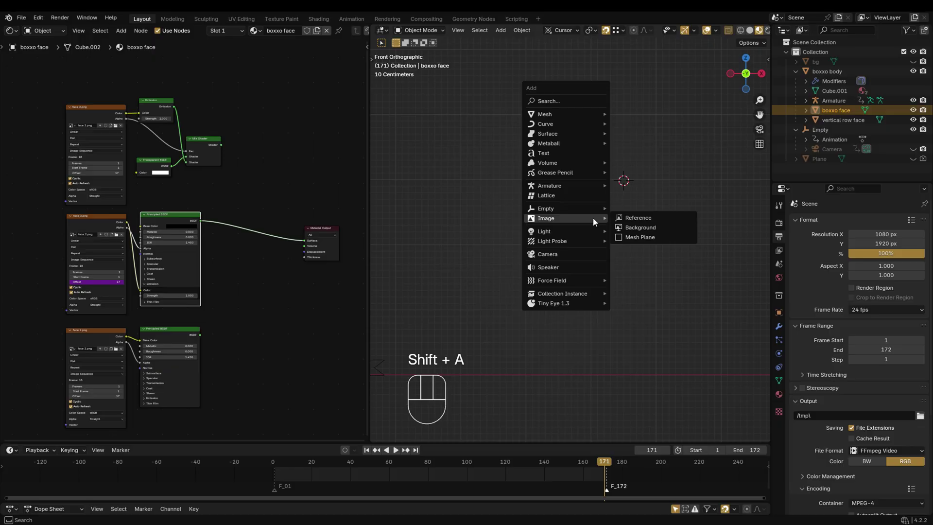
pyautogui.click(654, 239)
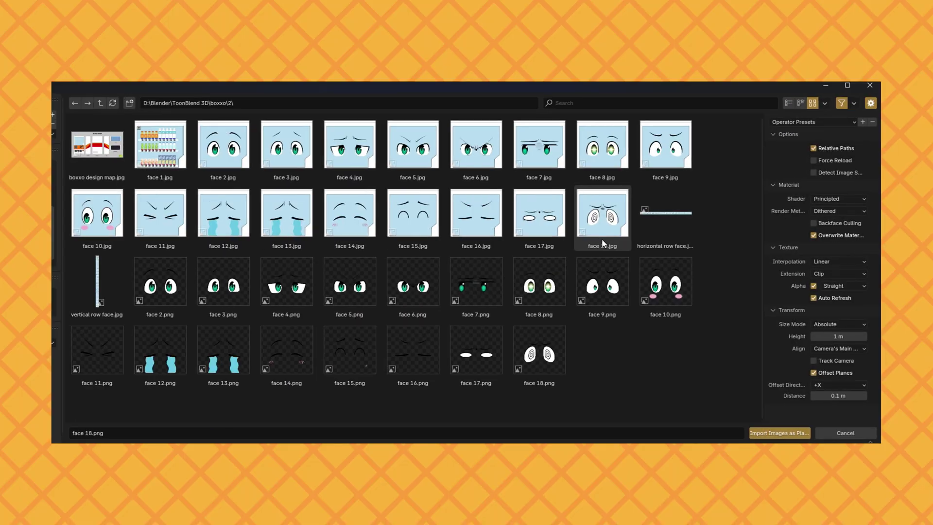
pyautogui.keyDown('shift'); pyautogui.click(531, 359); pyautogui.keyUp('shift')
pyautogui.moveTo(761, 311); pyautogui.dragTo(660, 332)
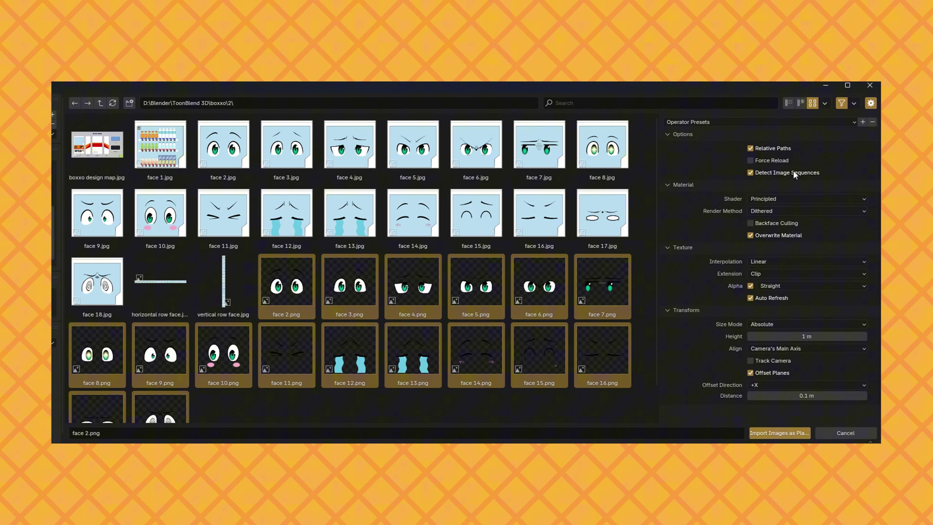
pyautogui.click(790, 199)
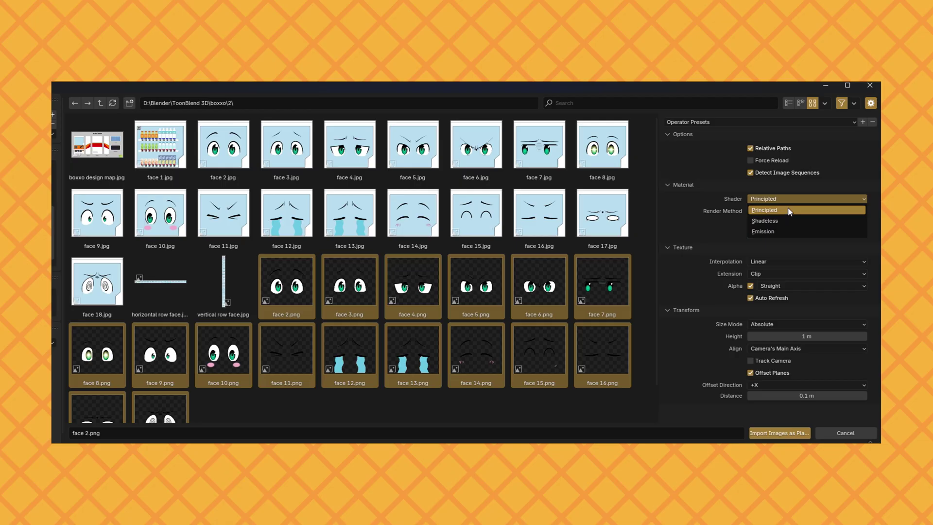
pyautogui.click(790, 211)
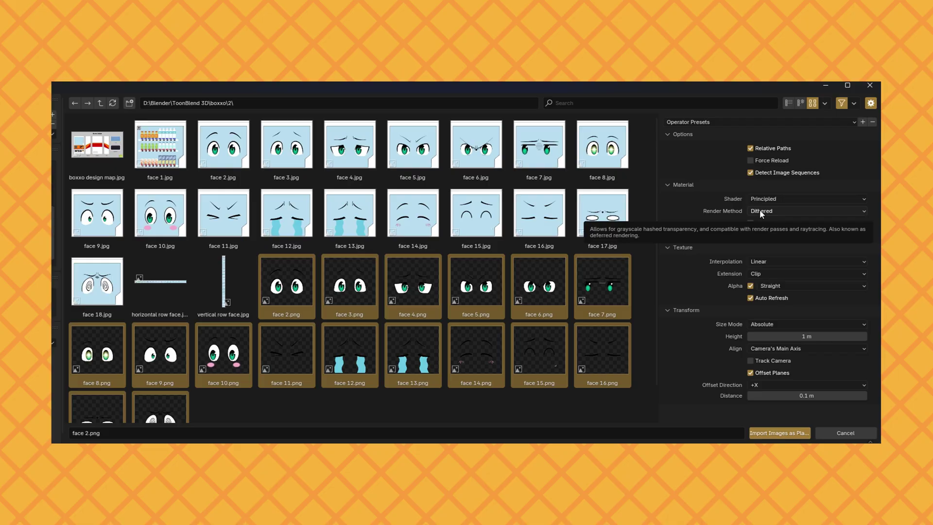
pyautogui.click(777, 433)
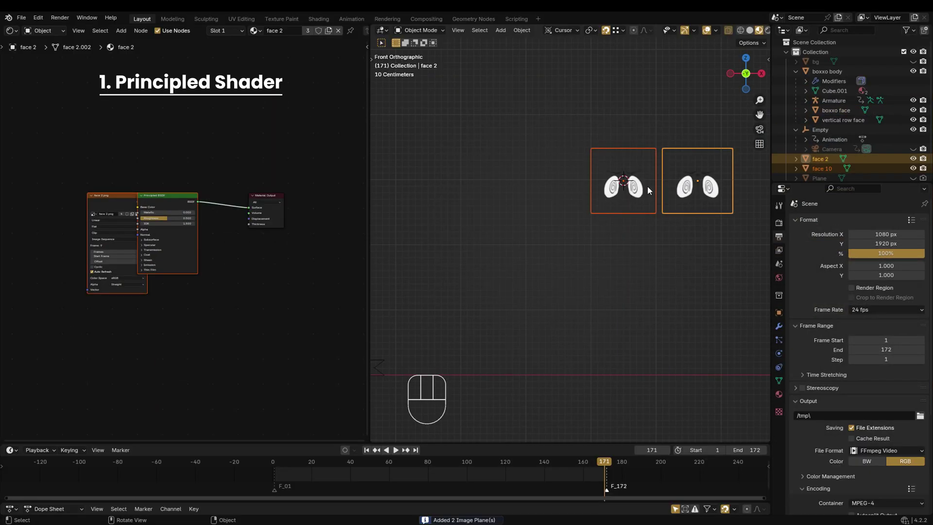
# Step: Spread out the face 2 material's image texture node and move its Material Output closer to the Principled BSDF
pyautogui.scroll(1, 680, 213)
pyautogui.scroll(-1, 646, 233)
pyautogui.keyDown('shift'); pyautogui.moveTo(678, 230); pyautogui.dragTo(597, 267, button='middle'); pyautogui.keyUp('shift')
pyautogui.scroll(3, 613, 253)
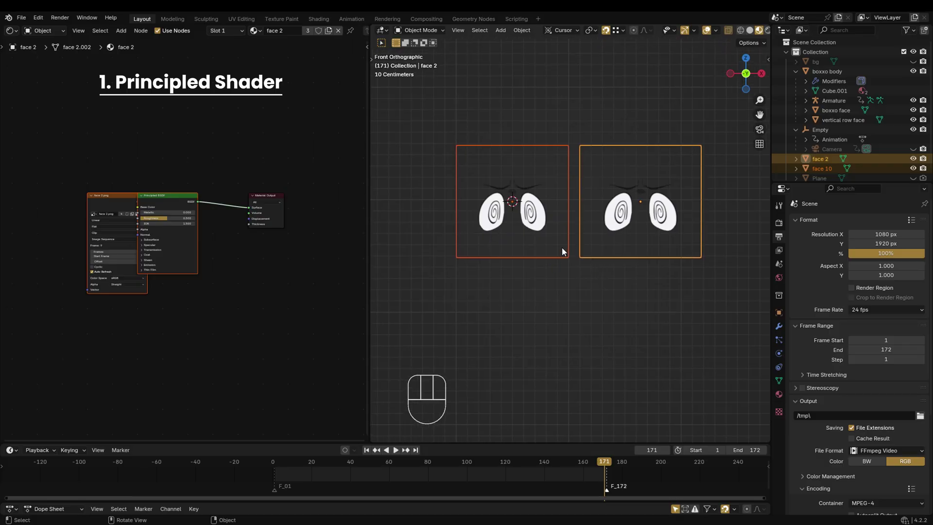
pyautogui.scroll(-3, 562, 247)
pyautogui.click(98, 200)
pyautogui.moveTo(97, 199)
pyautogui.mouseDown()
pyautogui.moveTo(52, 194)
pyautogui.moveTo(89, 200)
pyautogui.mouseUp()
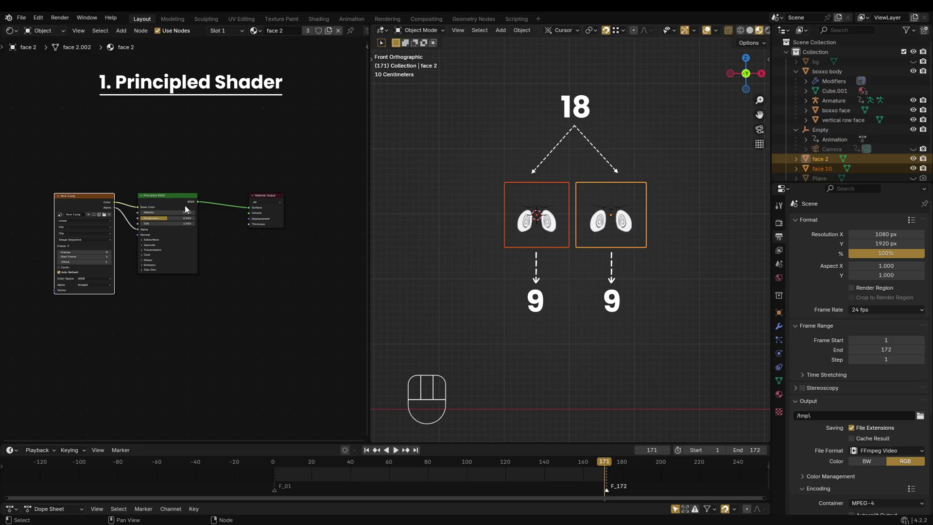
pyautogui.scroll(2, 78, 242)
pyautogui.moveTo(311, 182); pyautogui.dragTo(267, 182)
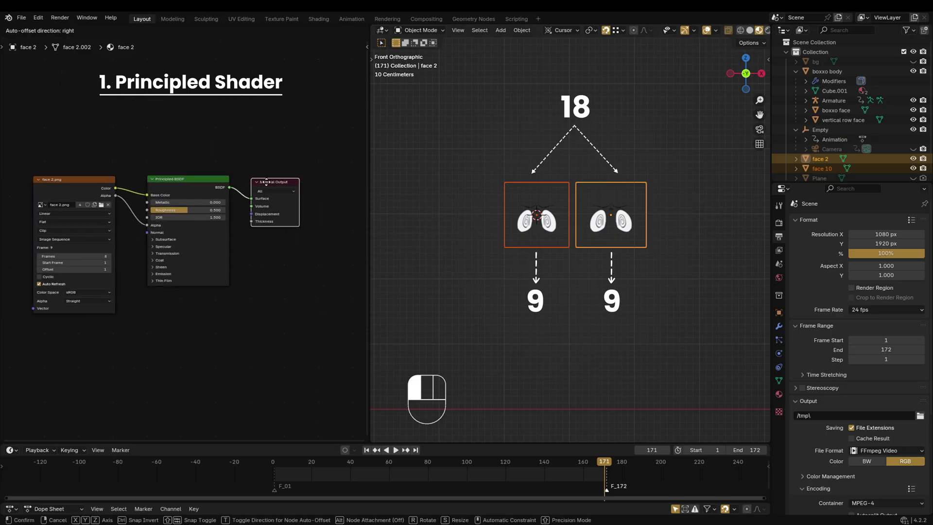
pyautogui.click(267, 182)
pyautogui.scroll(2, 84, 254)
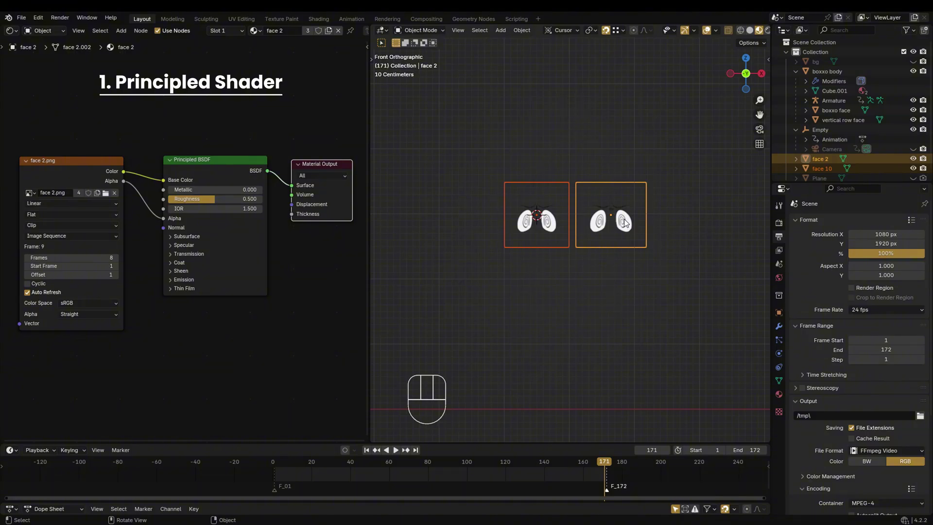
# Step: Delete the face 2 plane and load the sequence face 2.png to face 18.png into the face 10 plane's image texture
pyautogui.press('x')
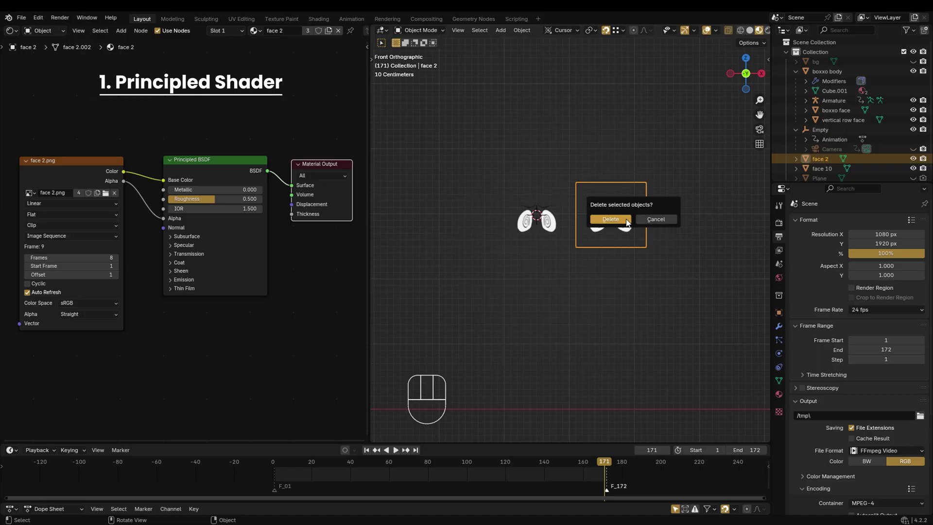
pyautogui.click(628, 222)
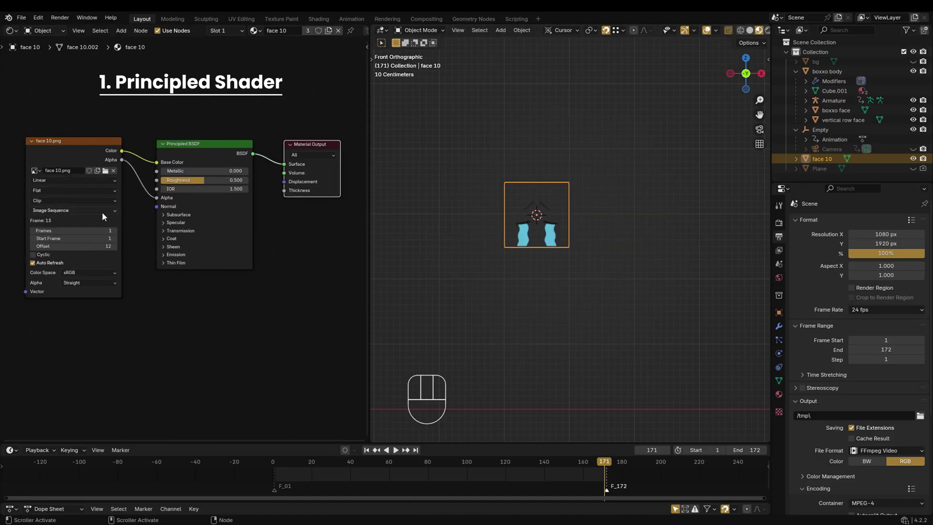
pyautogui.click(105, 170)
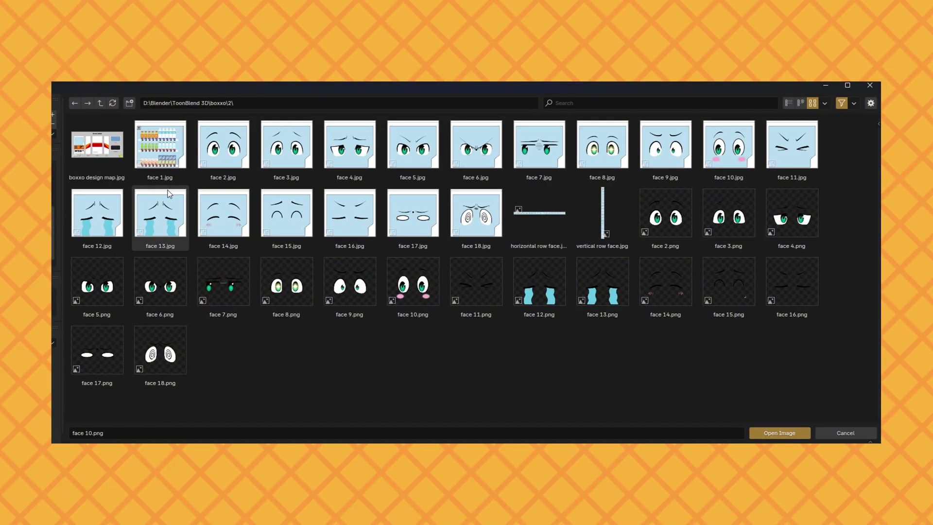
pyautogui.click(665, 219)
pyautogui.keyDown('shift'); pyautogui.click(160, 354); pyautogui.keyUp('shift')
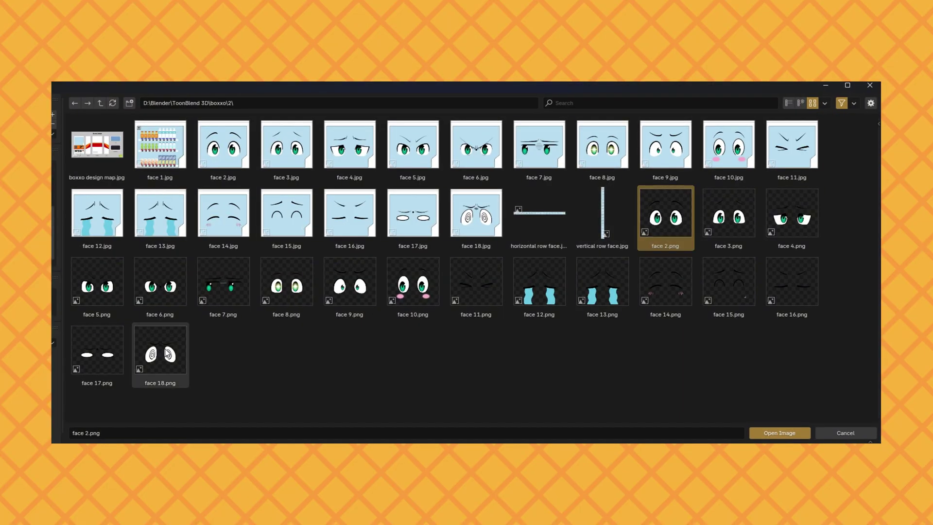
pyautogui.click(770, 433)
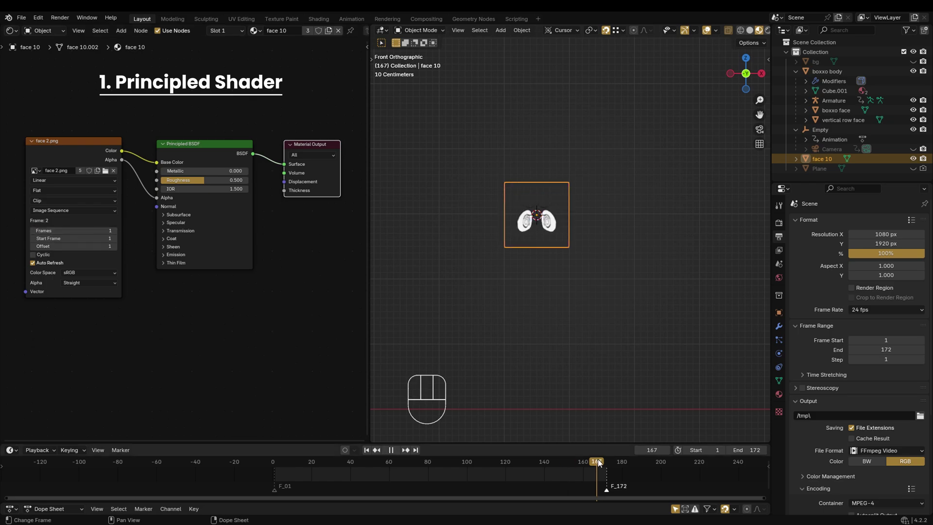
pyautogui.scroll(3, 526, 193)
pyautogui.scroll(-2, 491, 204)
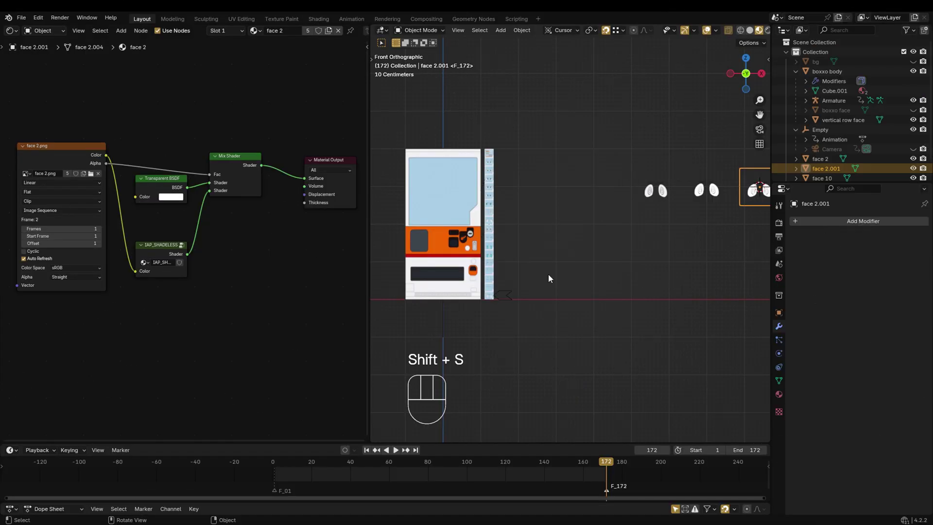
# Step: Select the face 10 plane and set the snap target to Face Project
pyautogui.click(655, 192)
pyautogui.click(637, 267)
pyautogui.click(652, 194)
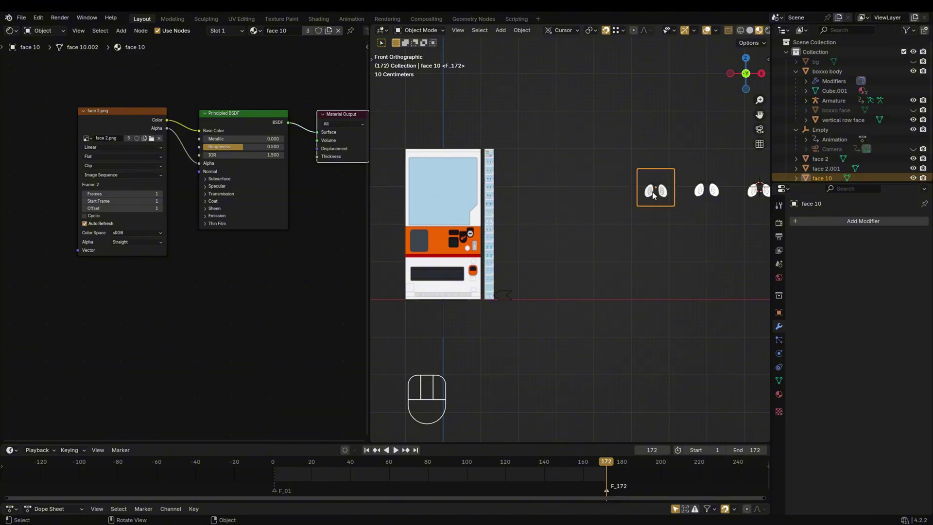
pyautogui.click(620, 31)
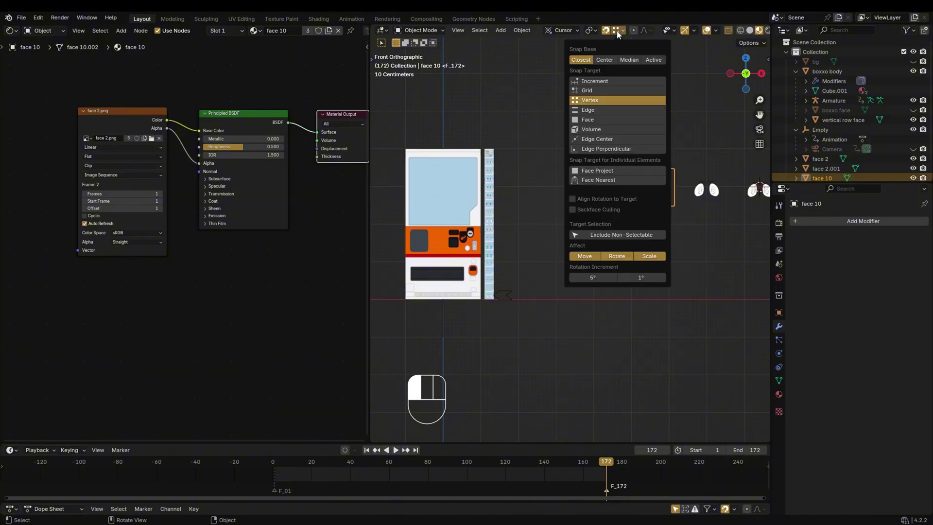
pyautogui.click(615, 121)
pyautogui.click(620, 171)
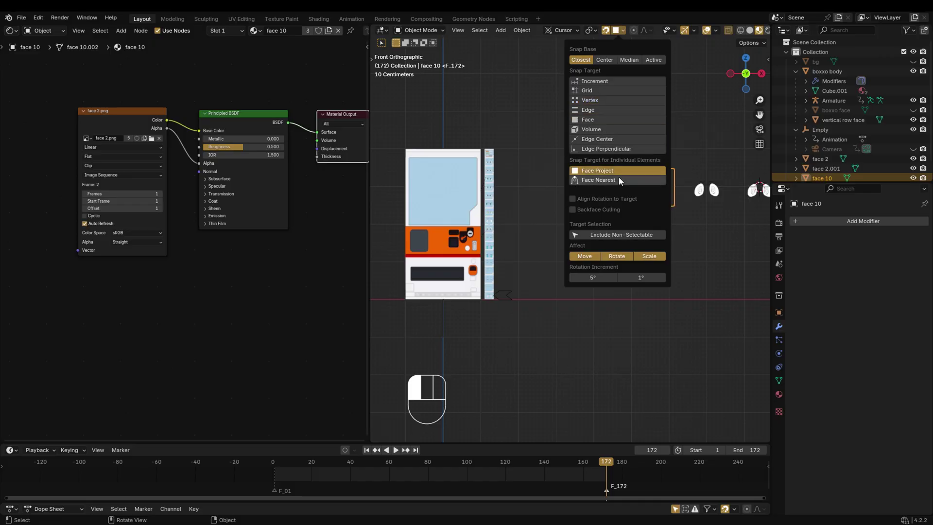
# Step: Move the face 10 plane onto the vending machine's blue screen, scale it by about 1.936 and adjust its position to fit
pyautogui.press('g')
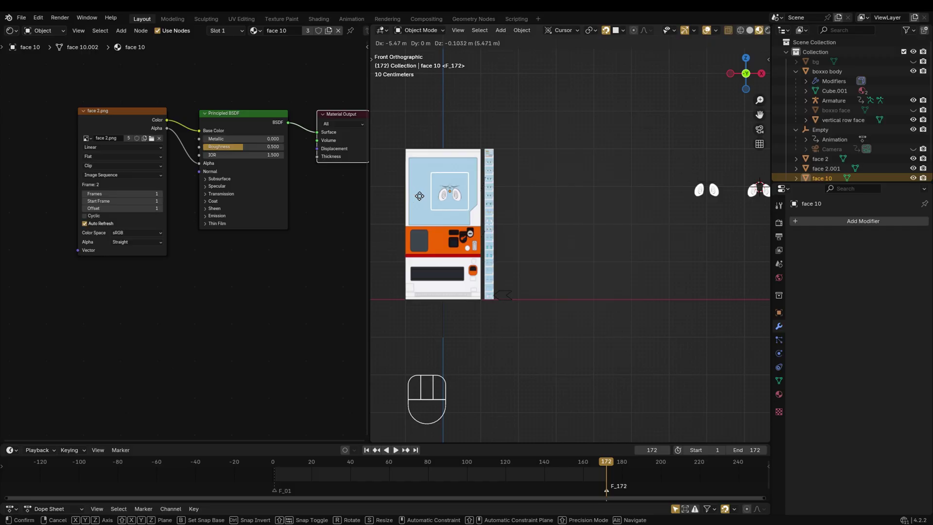
pyautogui.click(412, 197)
pyautogui.press('s')
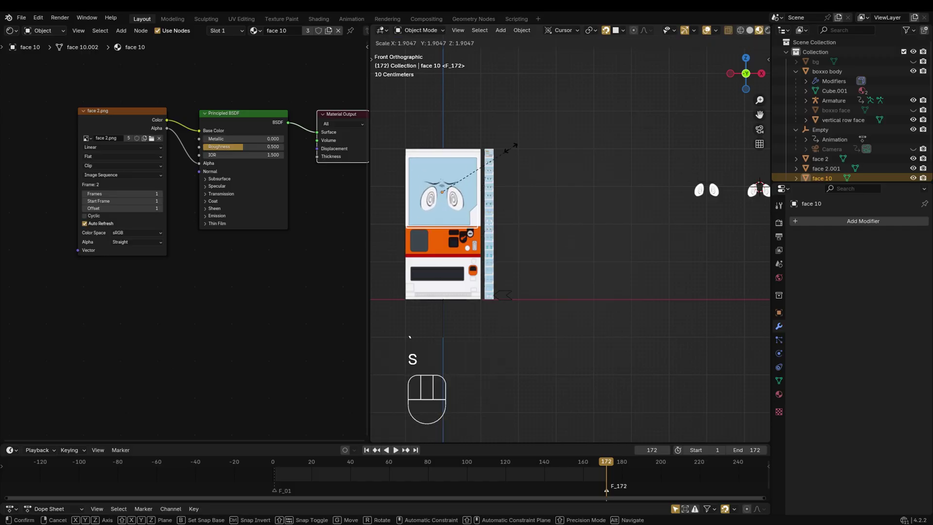
pyautogui.click(510, 149)
pyautogui.keyDown('shift'); pyautogui.moveTo(449, 195); pyautogui.dragTo(553, 181, button='middle'); pyautogui.keyUp('shift')
pyautogui.scroll(3, 553, 181)
pyautogui.scroll(2, 553, 180)
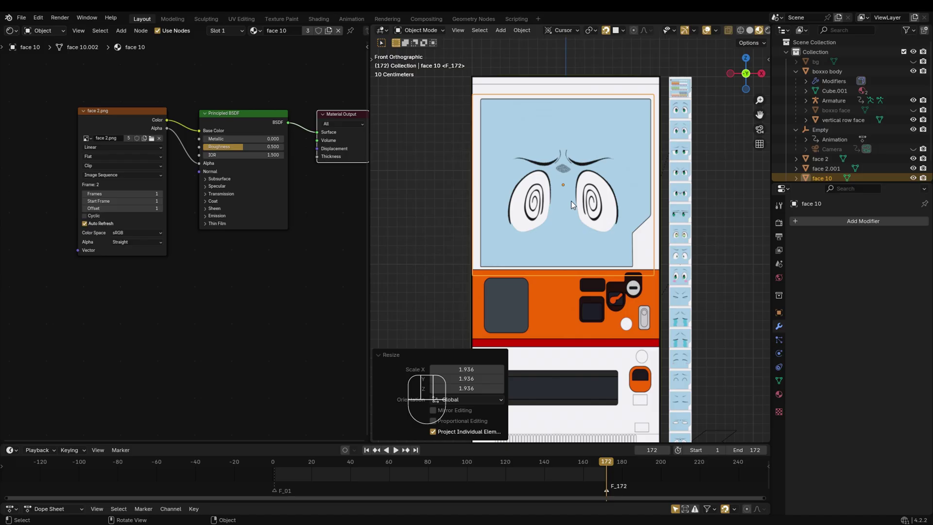
pyautogui.press('g')
pyautogui.click(613, 164)
# Step: Snap the 3D cursor to the center vertex of the machine body's upper front, between the eyes
pyautogui.moveTo(613, 164); pyautogui.dragTo(544, 205, button='middle')
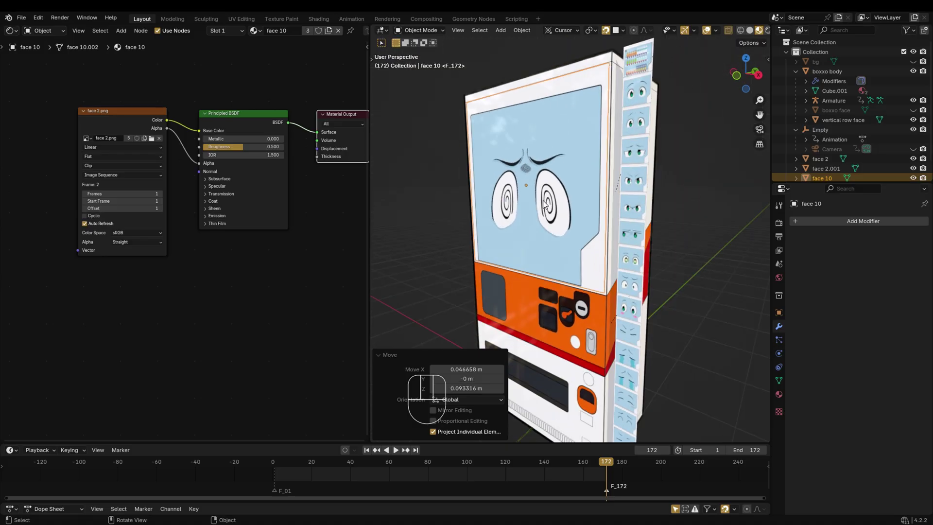
pyautogui.press('Tab')
pyautogui.press('Tab')
pyautogui.click(614, 165)
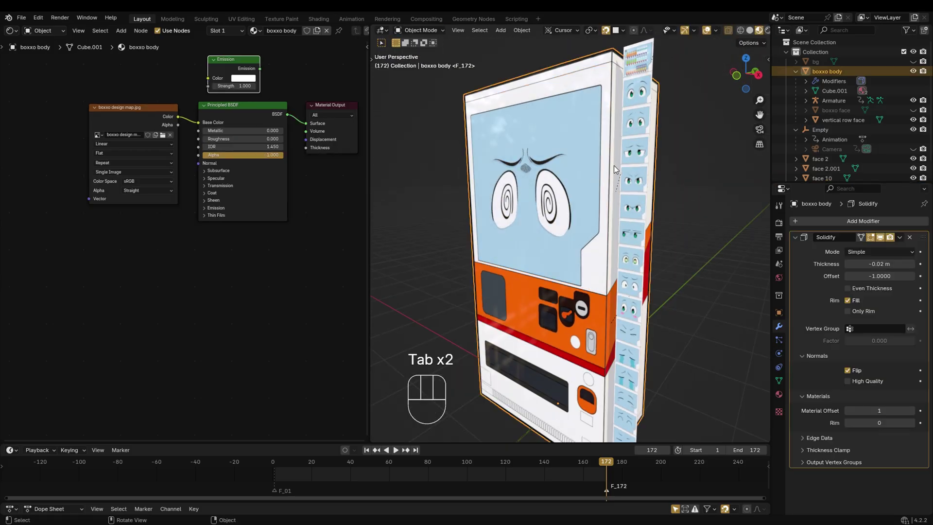
pyautogui.press('Tab')
pyautogui.moveTo(614, 165); pyautogui.dragTo(714, 174, button='middle')
pyautogui.click(609, 185)
pyautogui.moveTo(609, 185)
pyautogui.mouseDown(button='middle')
pyautogui.moveTo(578, 180)
pyautogui.moveTo(601, 191)
pyautogui.mouseUp(button='middle')
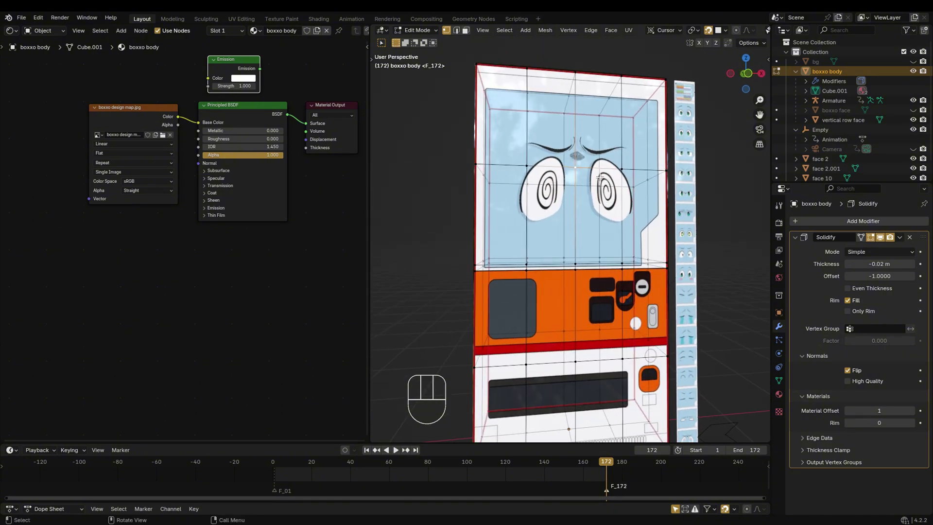
pyautogui.hotkey('shift', 's')
pyautogui.click(599, 233)
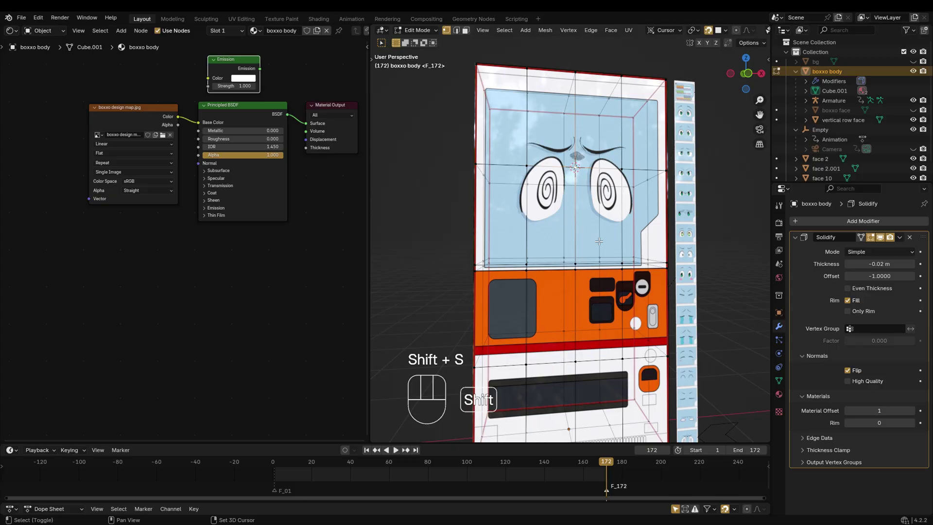
pyautogui.press('Tab')
# Step: Snap the face 10 plane to the 3D cursor, keeping its offset
pyautogui.moveTo(602, 191); pyautogui.dragTo(576, 212, button='middle')
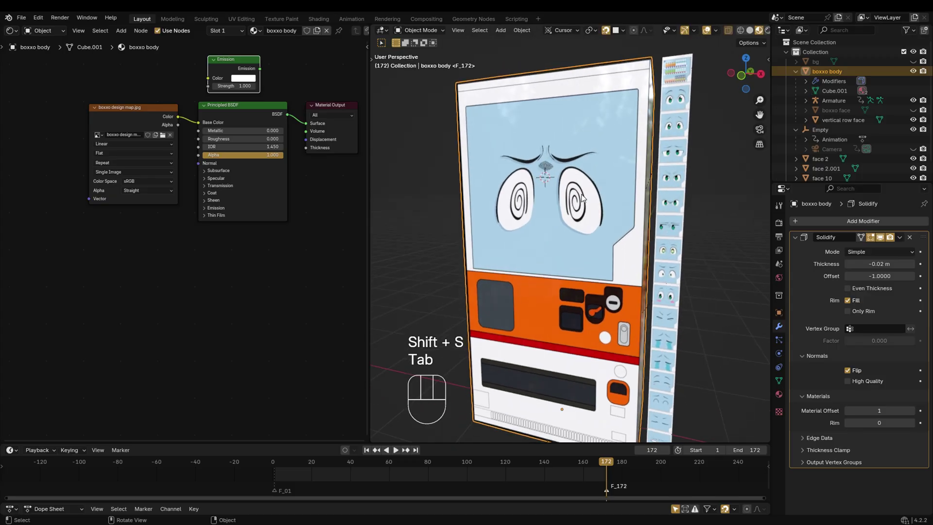
pyautogui.click(583, 199)
pyautogui.hotkey('shift', 's')
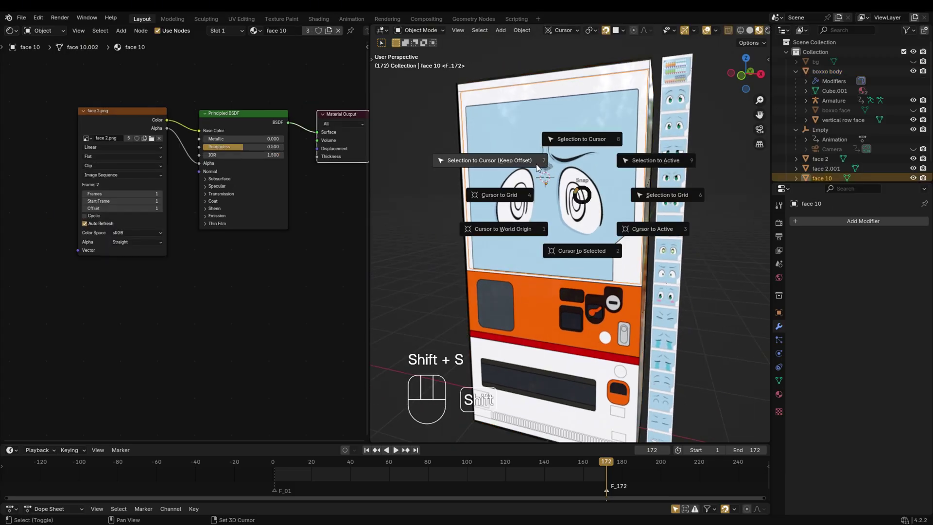
pyautogui.click(516, 146)
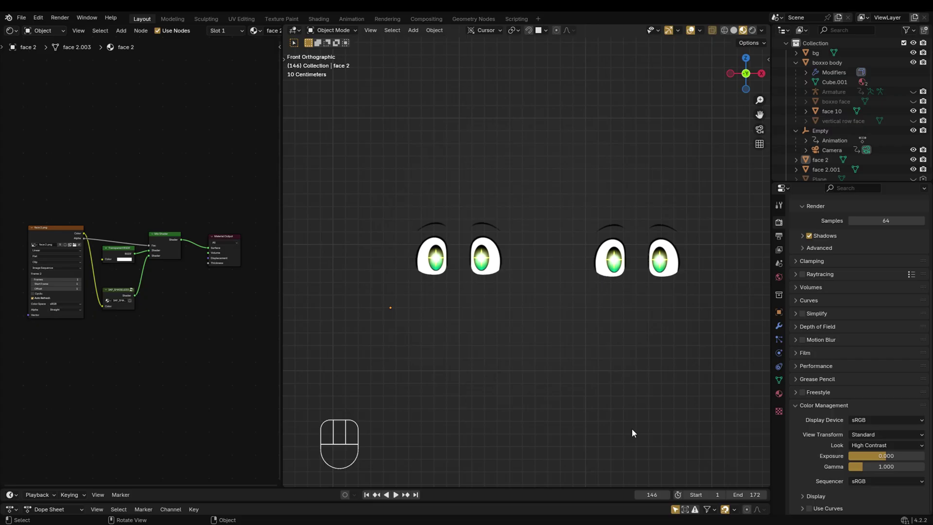
# Step: Set the face 2 plane's origin to its center of mass (surface)
pyautogui.click(438, 293)
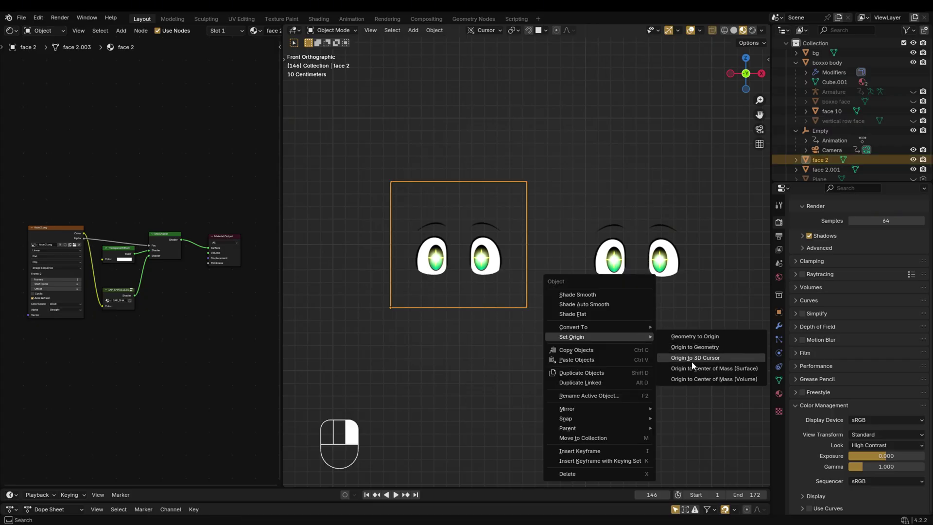
pyautogui.click(696, 369)
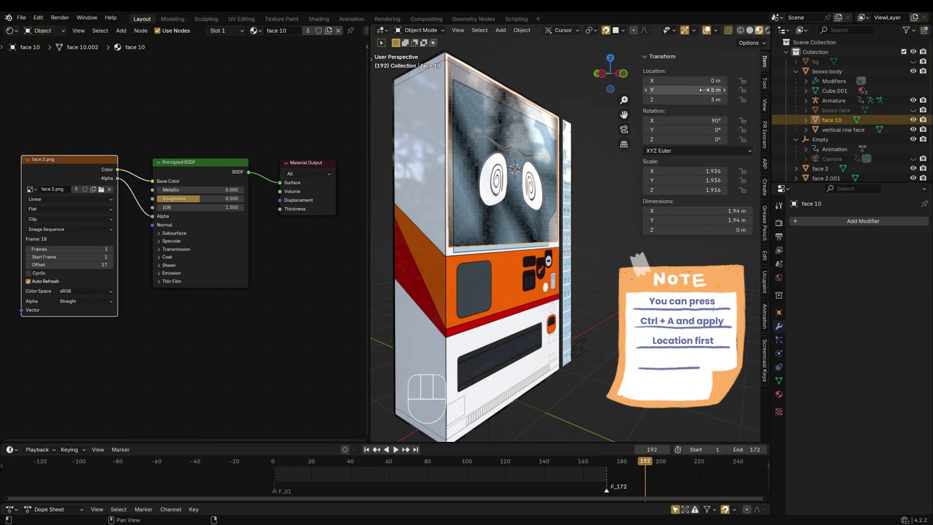
# Step: Bring the face 10 plane slightly in front of the machine's screen with a Y location of -0.501 m
pyautogui.keyDown('shift'); pyautogui.moveTo(704, 90); pyautogui.dragTo(701, 90); pyautogui.keyUp('shift')
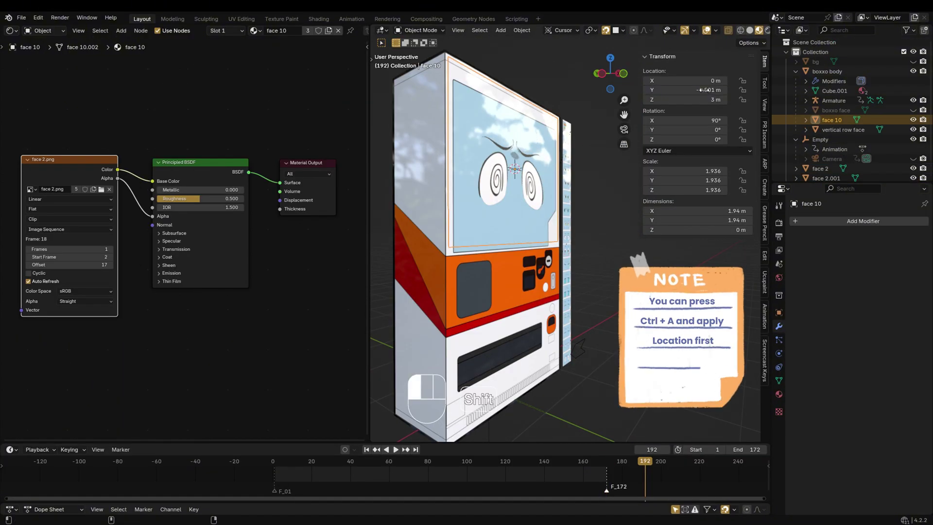
pyautogui.moveTo(578, 214); pyautogui.dragTo(530, 241, button='middle')
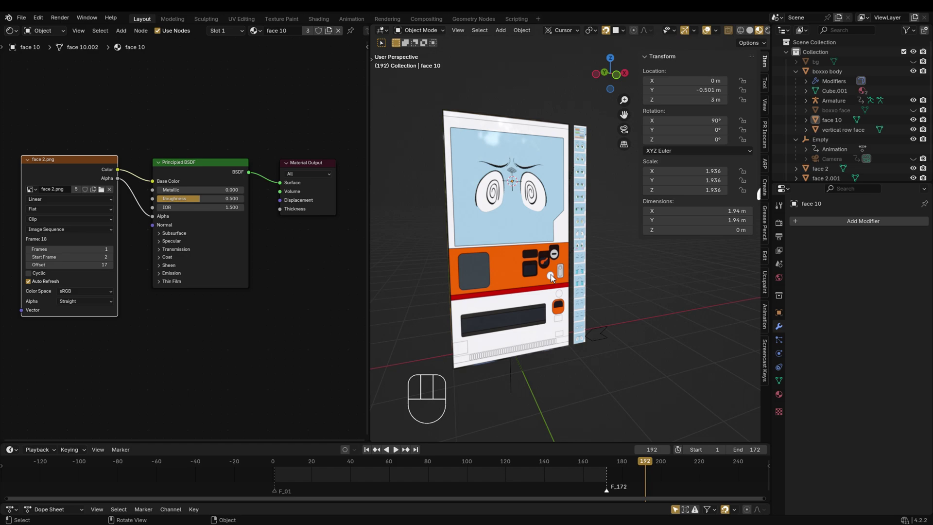
# Step: Lower the frame offset of face 10's image sequence until the wide-open green-eyed expression is displayed on the machine's screen
pyautogui.keyDown('alt'); pyautogui.moveTo(550, 274); pyautogui.dragTo(522, 213, button='middle'); pyautogui.keyUp('alt')
pyautogui.scroll(-1, 504, 208)
pyautogui.click(29, 266)
pyautogui.click(29, 266)
pyautogui.click(29, 266)
pyautogui.click(29, 266)
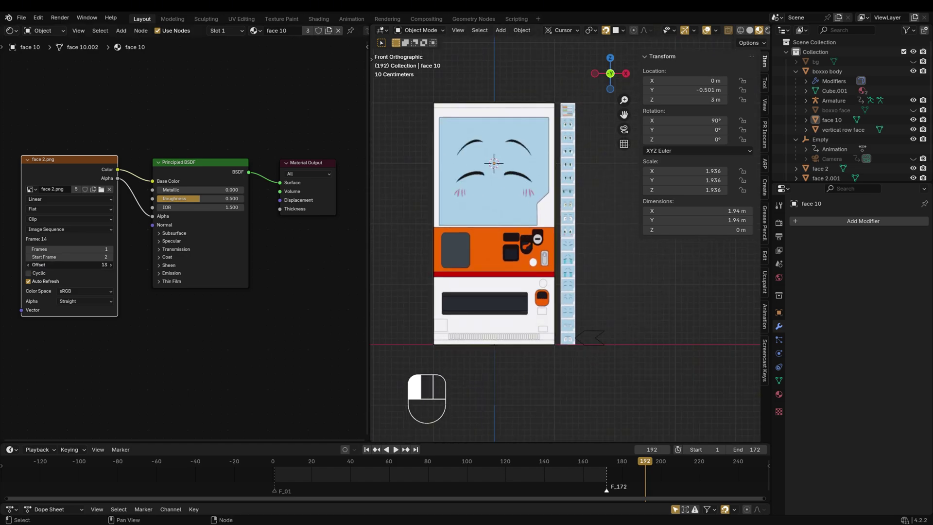
pyautogui.moveTo(46, 264); pyautogui.dragTo(34, 264)
# Step: Parent the face 10 plane to the boxxo body, with the body as the active object
pyautogui.click(504, 211)
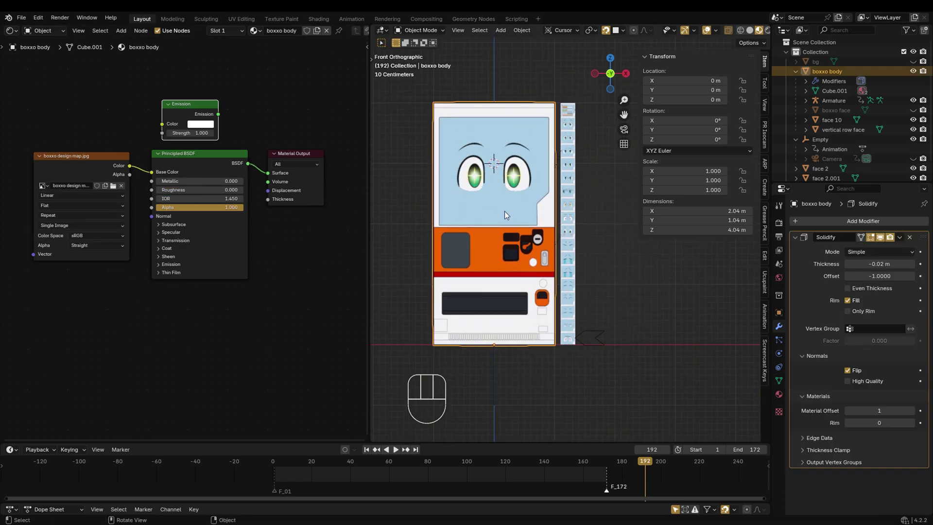
pyautogui.click(504, 211)
pyautogui.keyDown('shift'); pyautogui.click(482, 246); pyautogui.keyUp('shift')
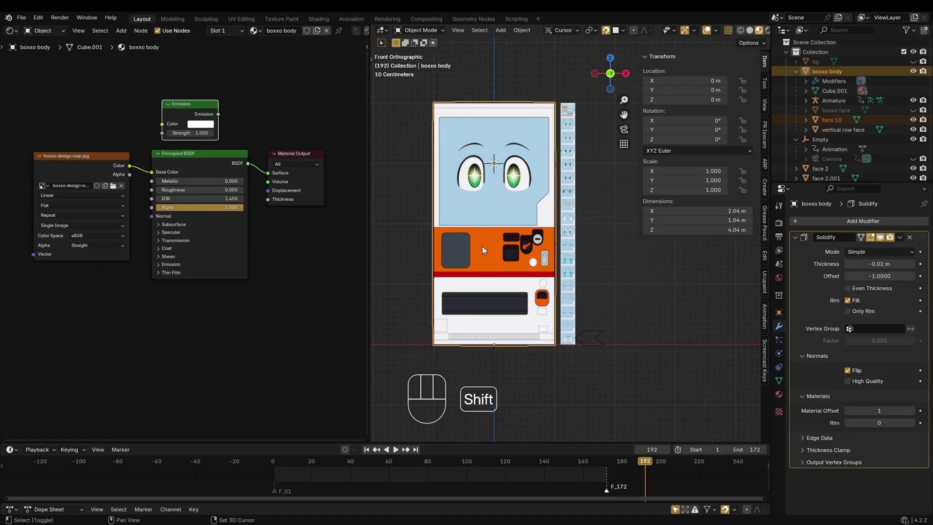
pyautogui.hotkey('ctrl', 'p')
pyautogui.hotkey('ctrl', 'p')
# Step: Test-move only the boxxo body to check that the face 10 plane follows it, and cancel the move
pyautogui.click(465, 241)
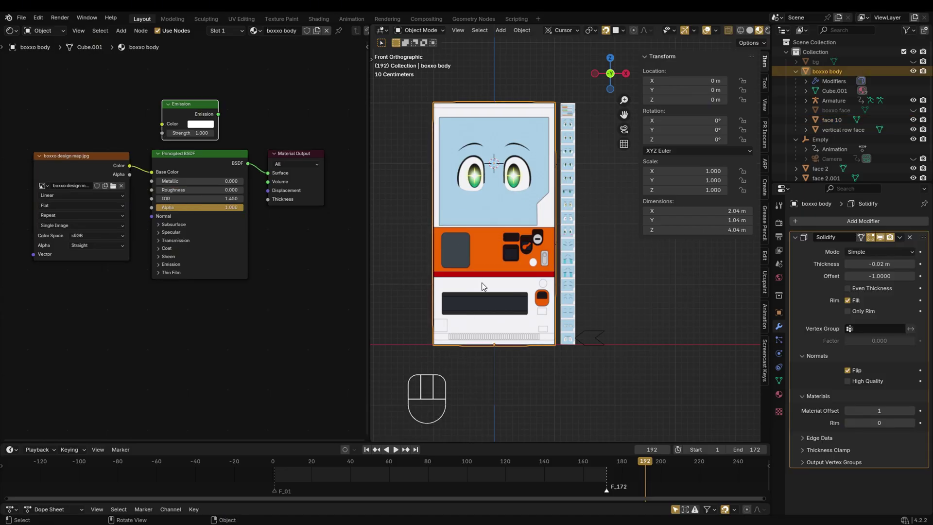
pyautogui.press('g')
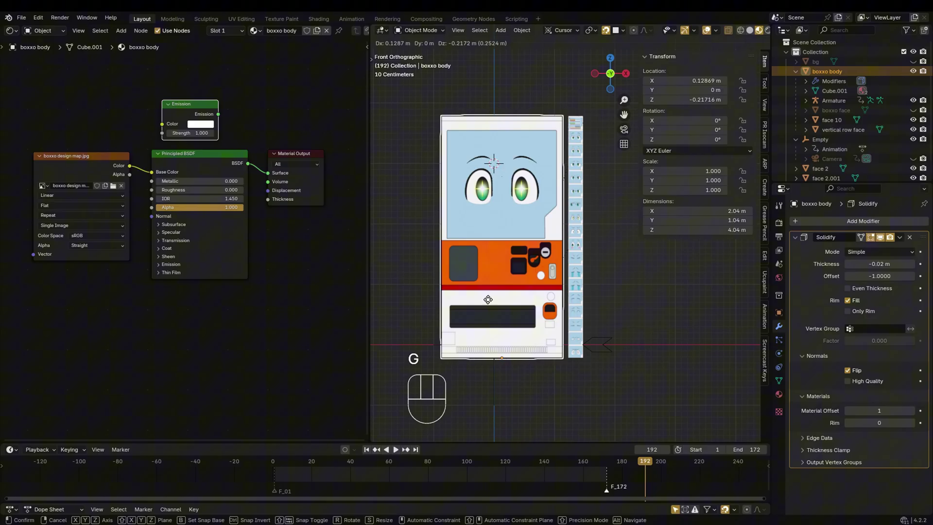
pyautogui.rightClick(443, 259)
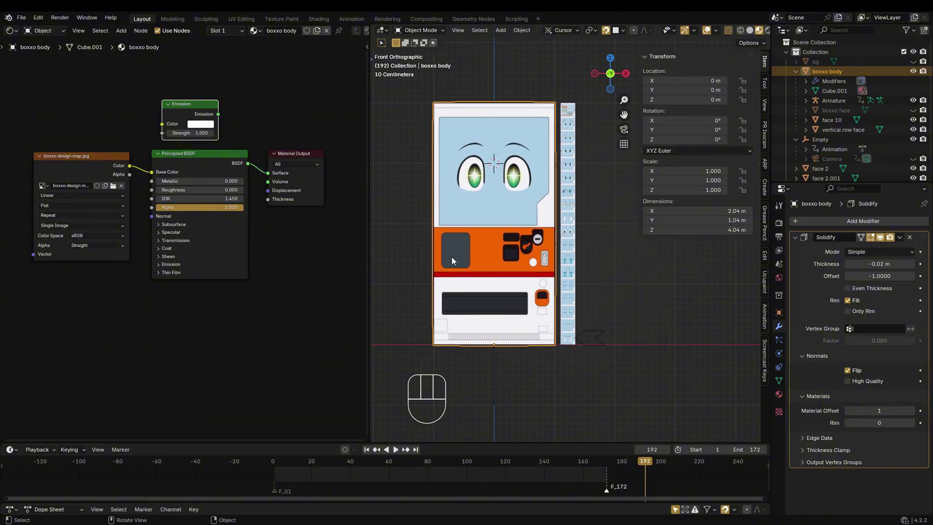